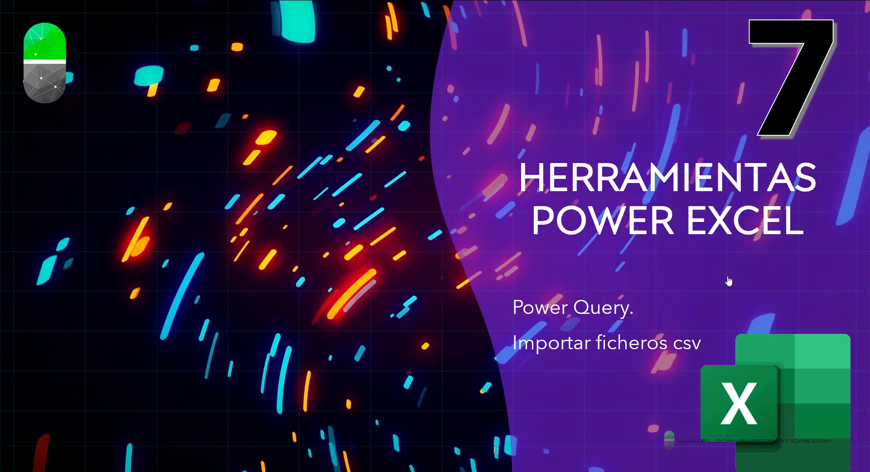
Advance past the title slides to the slide on importing CSV files with Power Query.
key(Right)
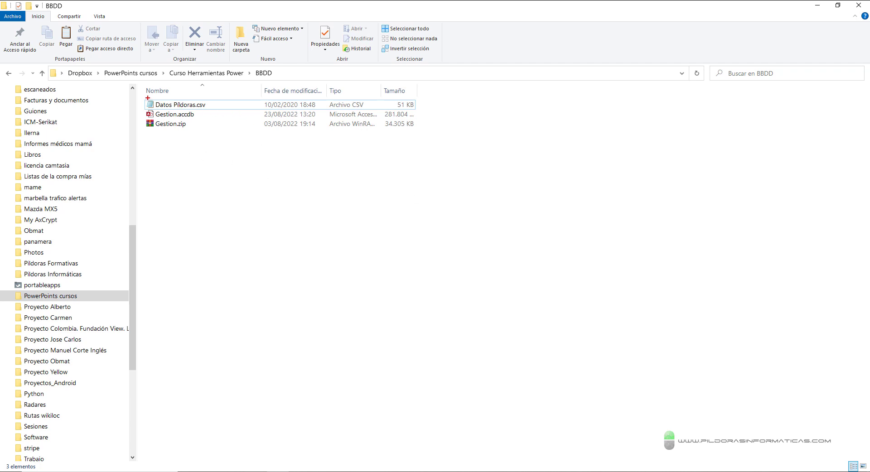
Highlight Datos Píldoras.csv in the BBDD folder and open it as plain text in Notepad.
drag(147, 97, 223, 112)
key(Escape)
click(195, 107)
double_click(195, 107)
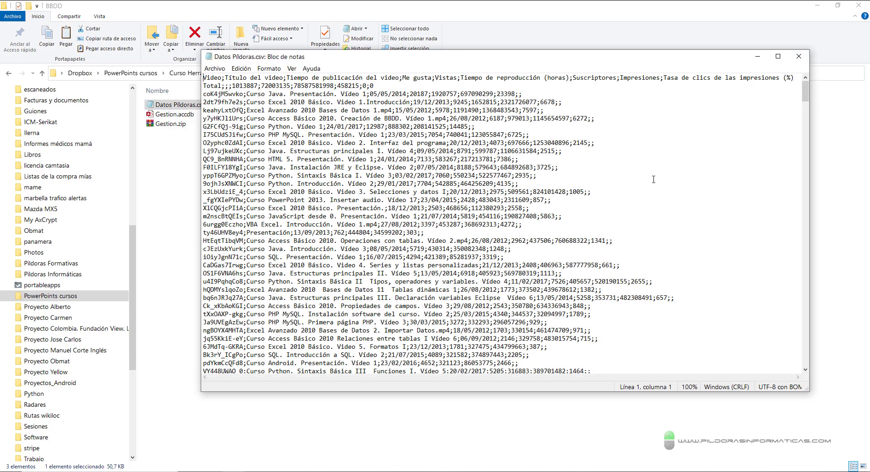
mouse_move(804, 90)
mouse_down()
mouse_move(803, 129)
mouse_move(803, 77)
mouse_up()
Mark the semicolon separators in the CSV header and annotate a '? * !' note.
drag(220, 71, 225, 83)
drag(279, 72, 286, 84)
drag(395, 73, 406, 83)
text(?)
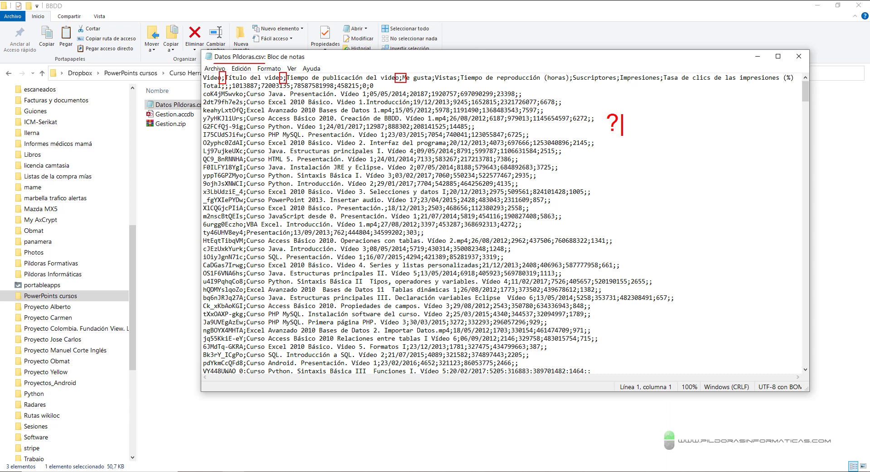
text( *)
text( !)
drag(601, 106, 655, 135)
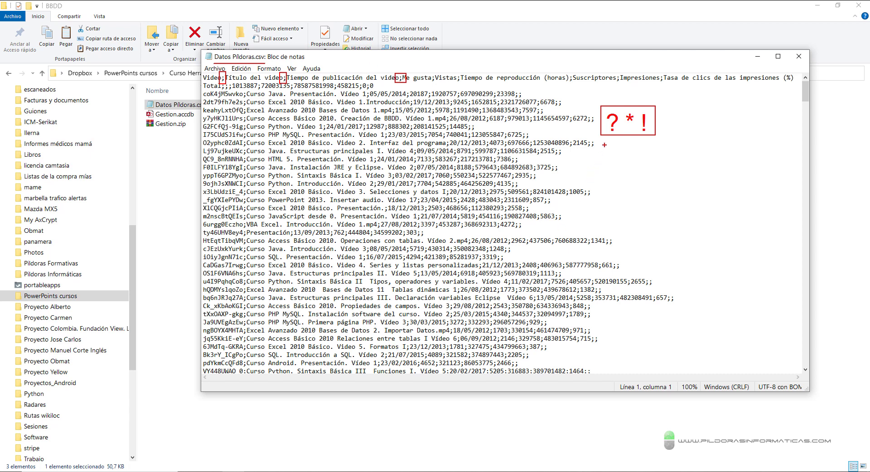
mouse_move(611, 141)
mouse_down()
mouse_move(612, 168)
mouse_move(639, 168)
mouse_up()
drag(652, 138, 667, 177)
key(Escape)
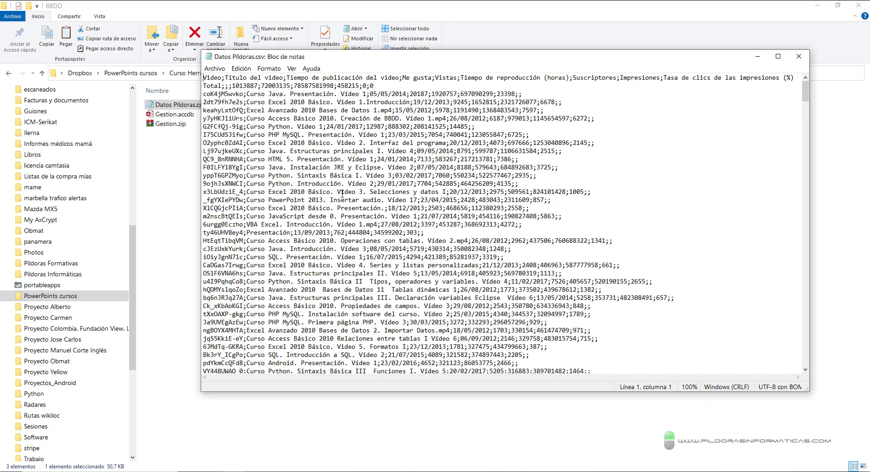
Scroll through the CSV video data, then close Notepad.
scroll(342, 195, down, 12)
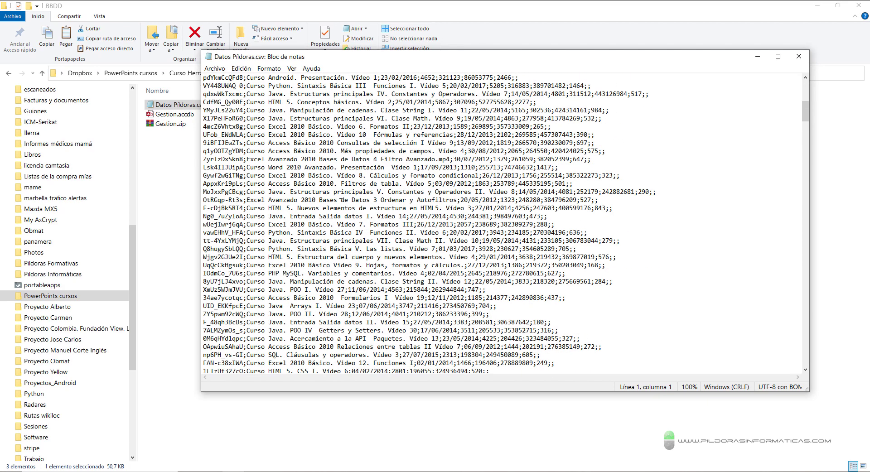
scroll(341, 195, up, 12)
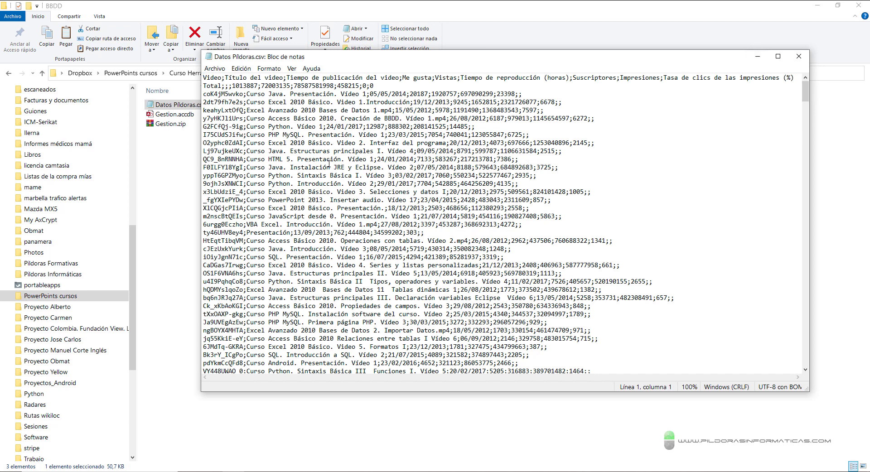
scroll(343, 253, down, 4)
scroll(345, 252, down, 4)
scroll(346, 250, down, 4)
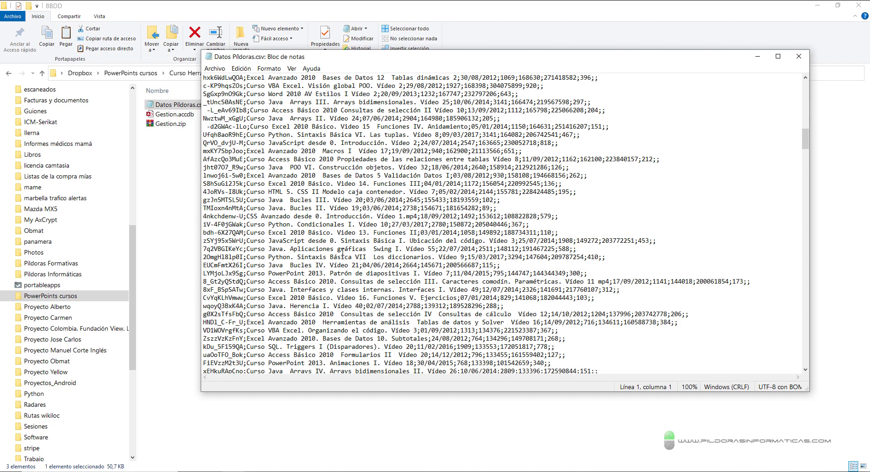
scroll(347, 249, down, 5)
click(798, 56)
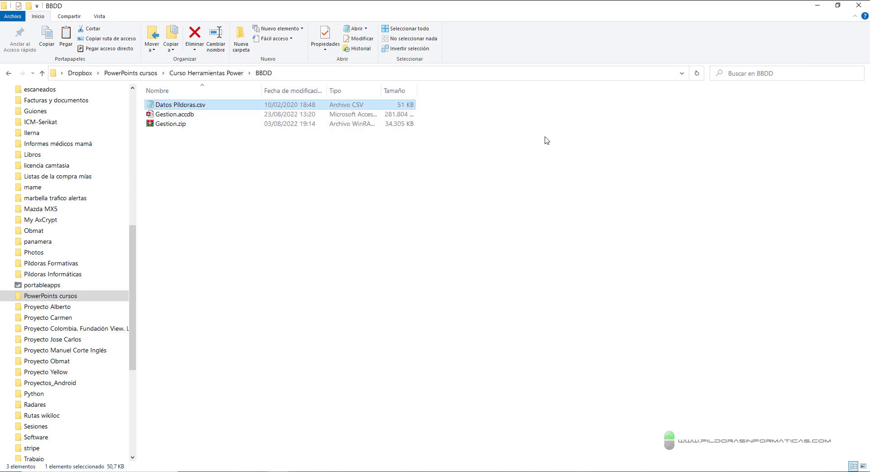
Start a blank Excel workbook and launch the De texto/CSV import from the Datos tab.
click(389, 471)
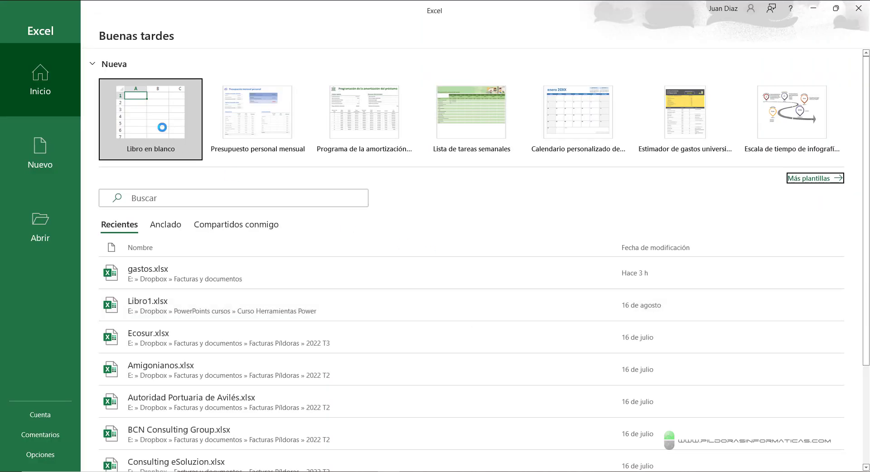
click(148, 113)
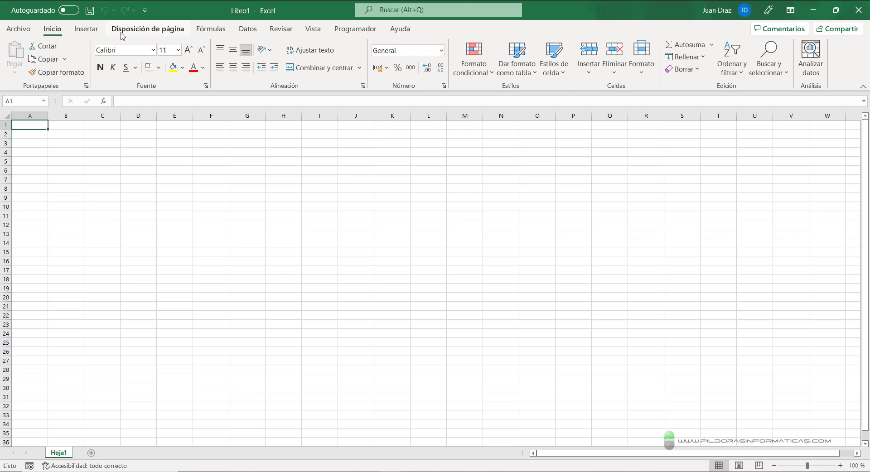
click(247, 29)
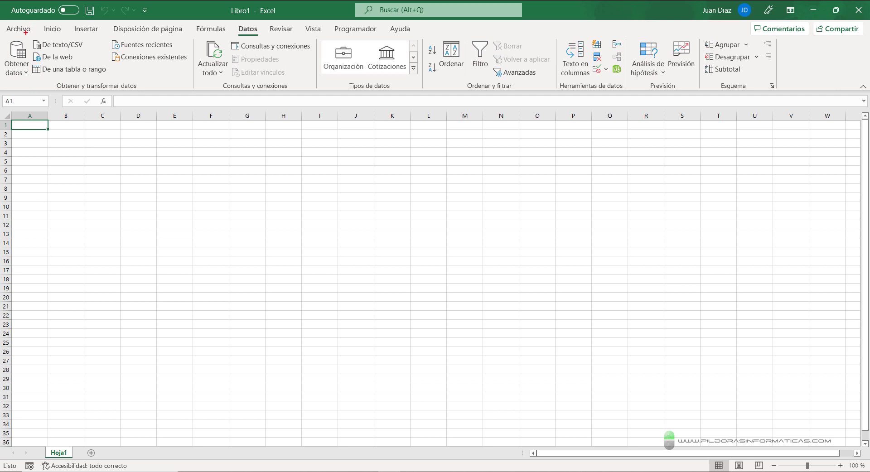
drag(27, 33, 90, 51)
click(19, 73)
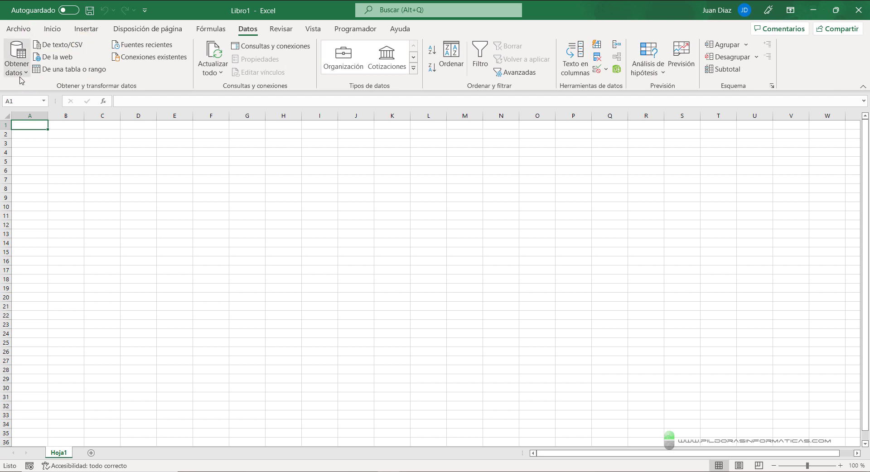
mouse_move(54, 91)
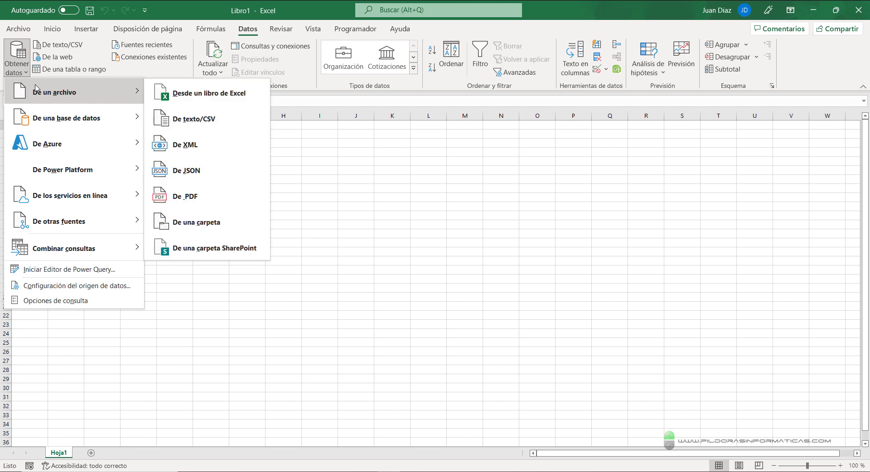
drag(149, 107, 220, 132)
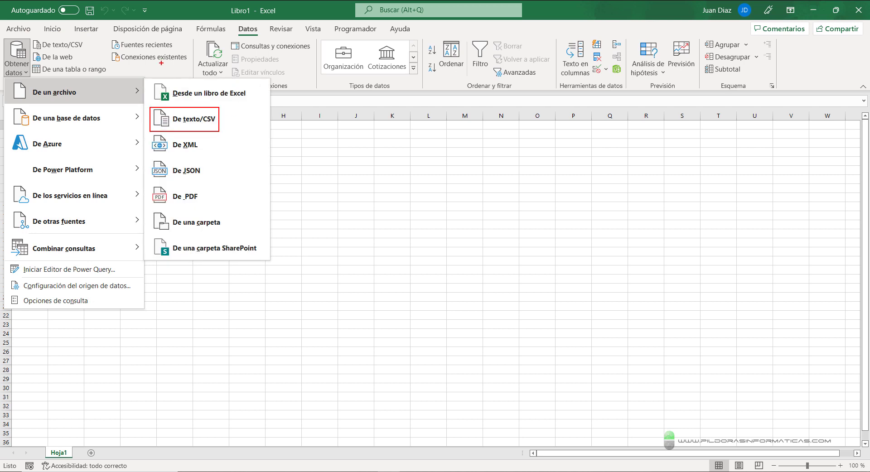
drag(90, 51, 164, 108)
key(Escape)
click(58, 44)
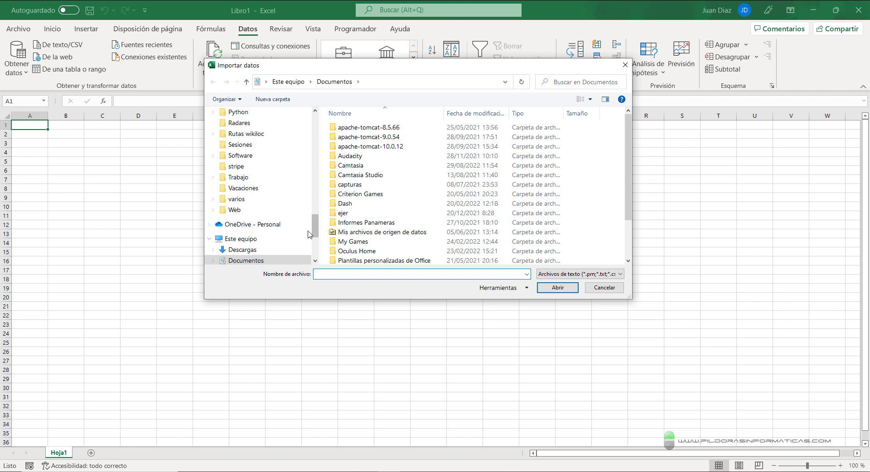
Import Datos Píldoras.csv from PowerPoints cursos > Curso Herramientas Power > BBDD.
mouse_move(316, 227)
mouse_down()
mouse_move(317, 164)
mouse_move(317, 188)
mouse_up()
click(256, 253)
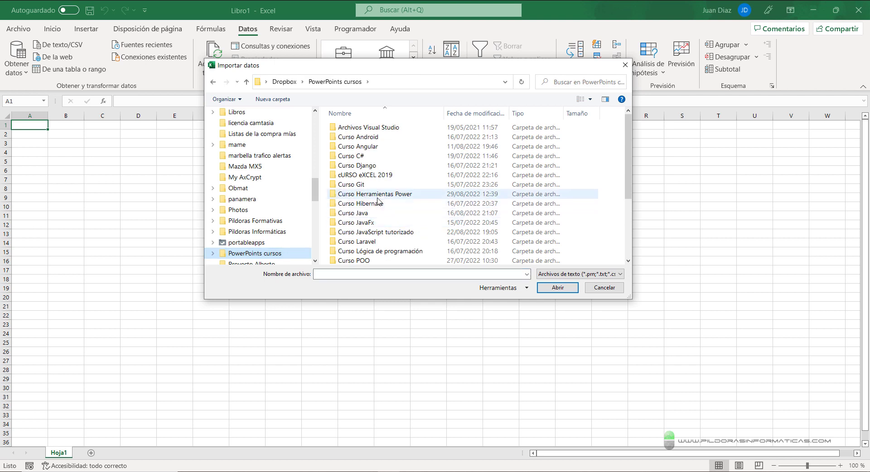
double_click(376, 195)
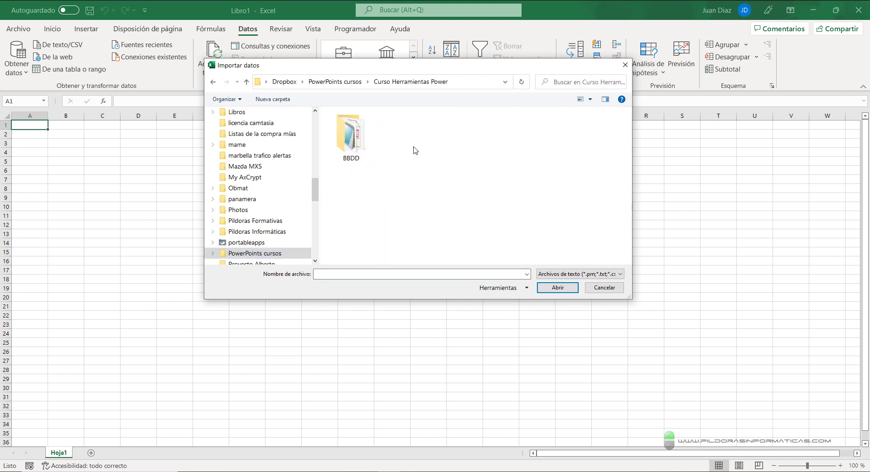
double_click(357, 136)
click(362, 128)
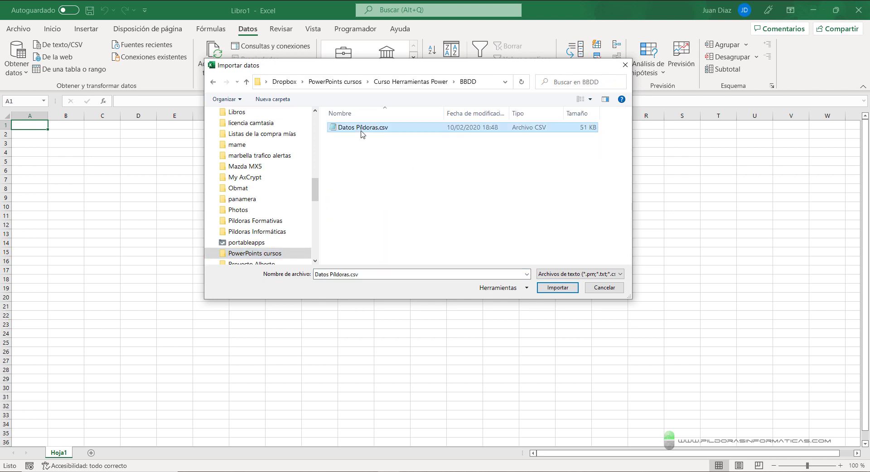
click(558, 288)
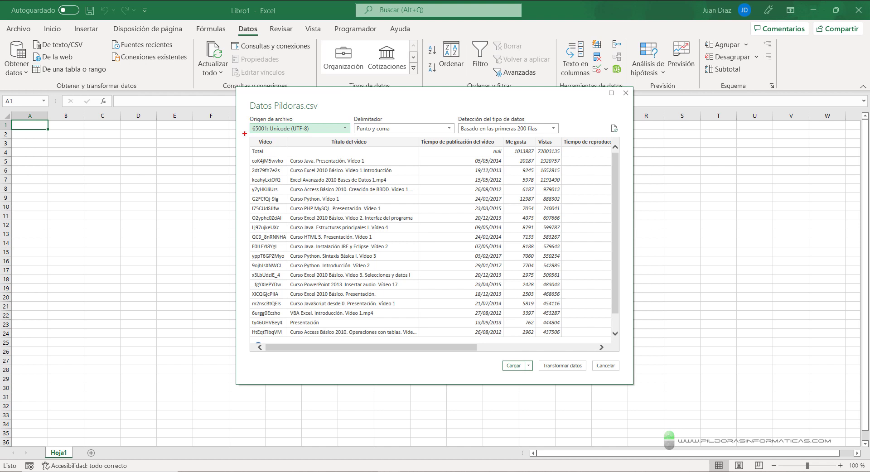
drag(245, 134, 622, 351)
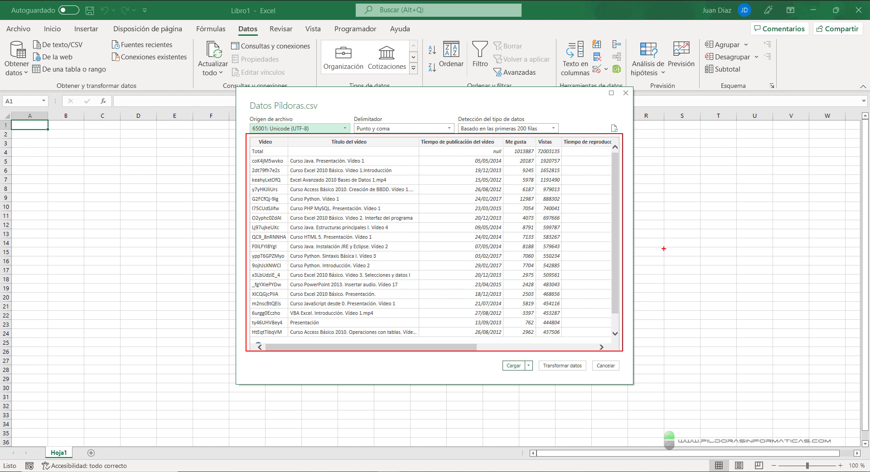
drag(243, 141, 291, 339)
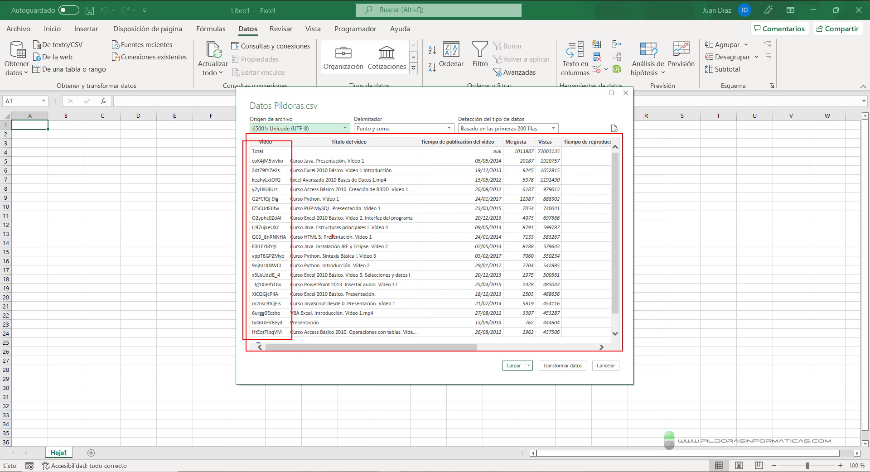
key(Escape)
mouse_move(449, 347)
mouse_down()
mouse_move(498, 349)
mouse_move(417, 346)
mouse_up()
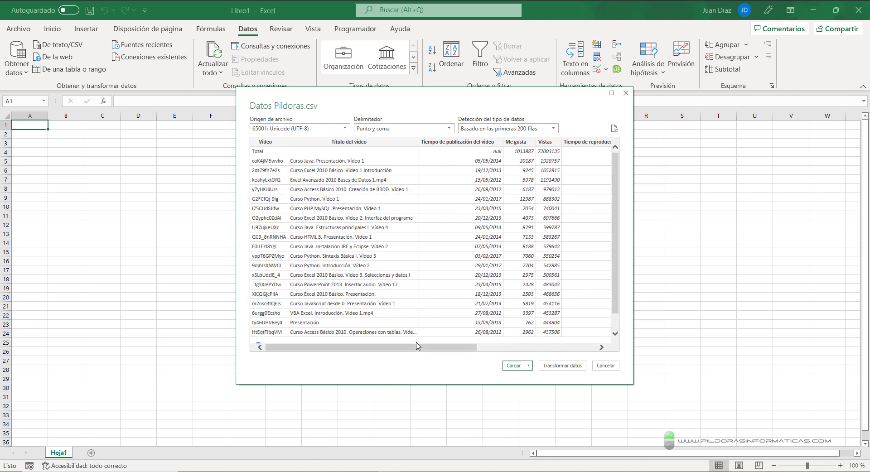
key(ctrl+2)
drag(350, 113, 460, 138)
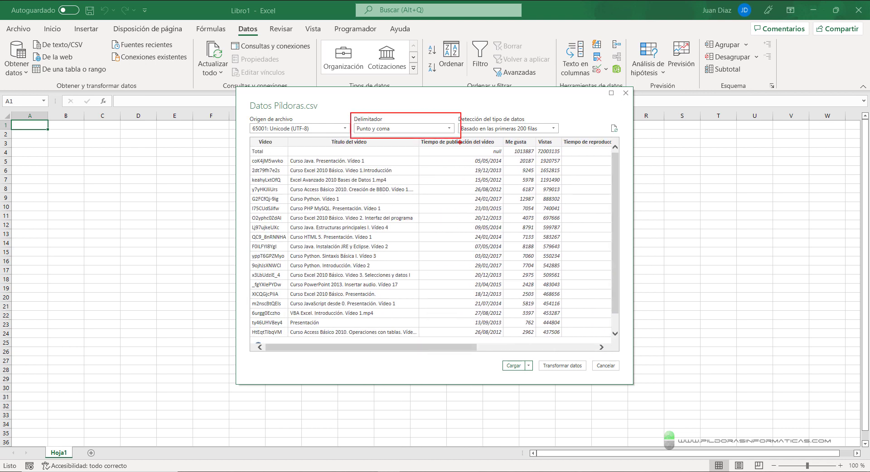
key(Escape)
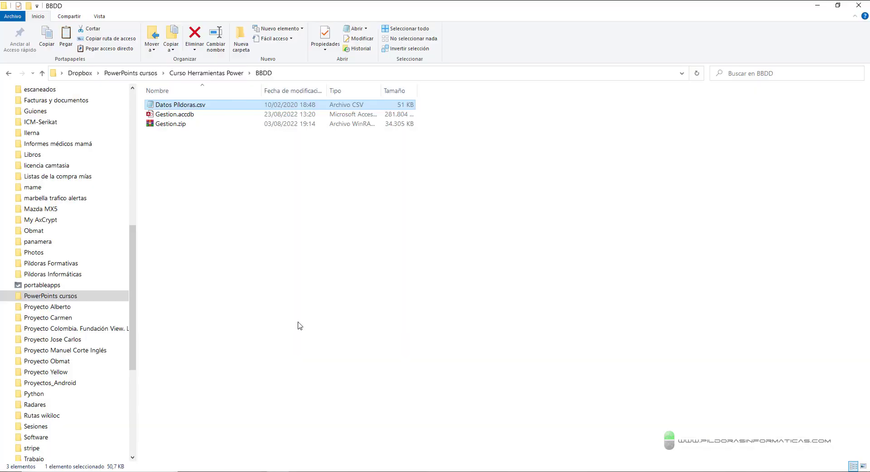
double_click(206, 105)
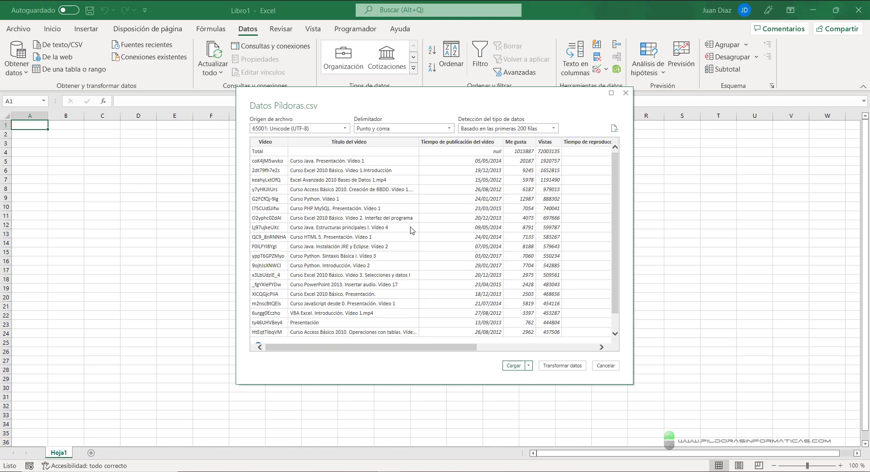
Highlight the delimiter setting, then change the preview's delimiter to Espacio.
drag(349, 113, 457, 133)
drag(335, 159, 370, 341)
key(Escape)
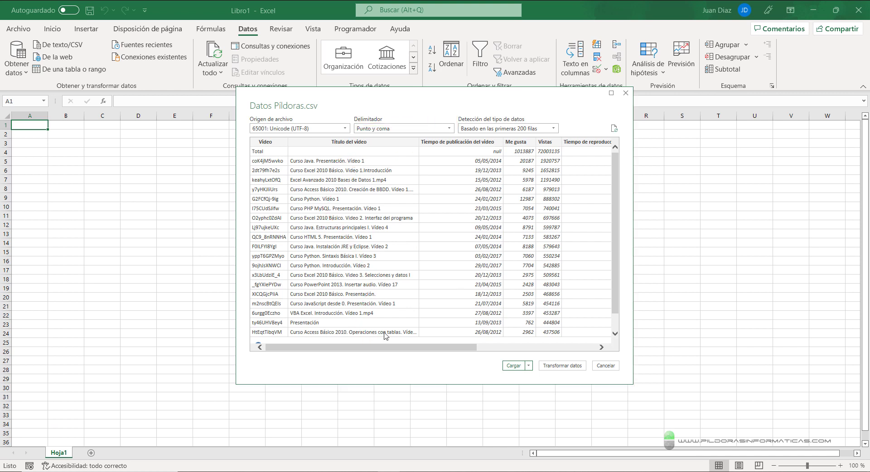
click(421, 132)
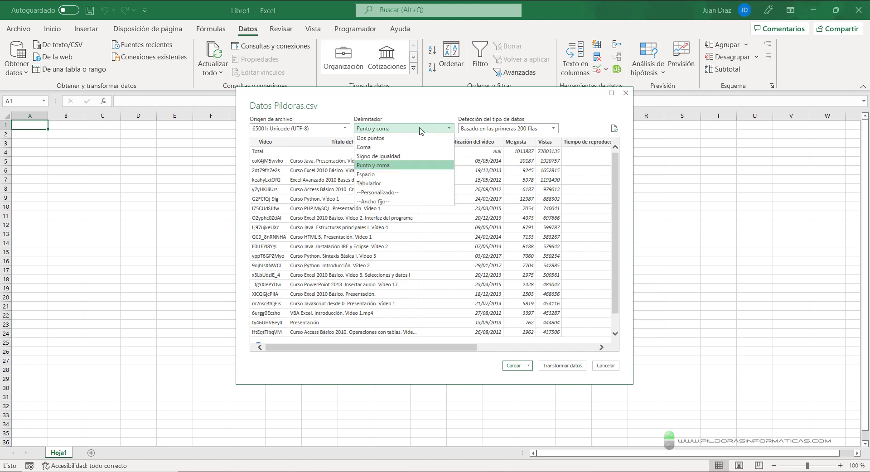
click(403, 166)
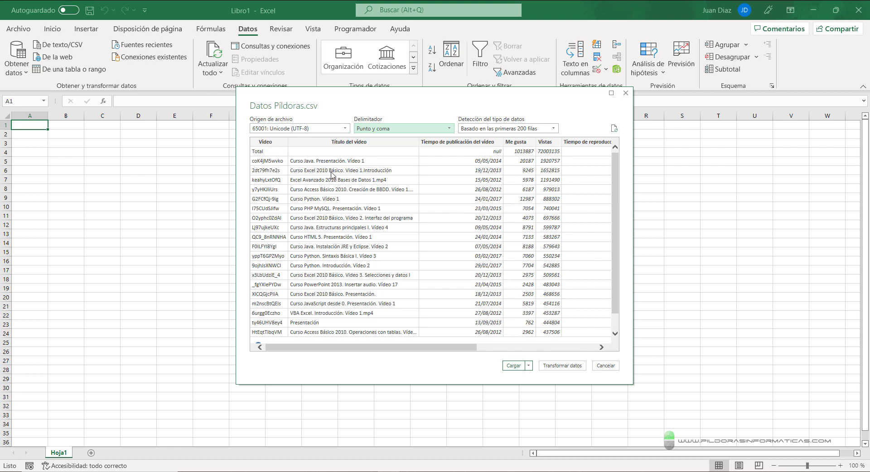
click(437, 130)
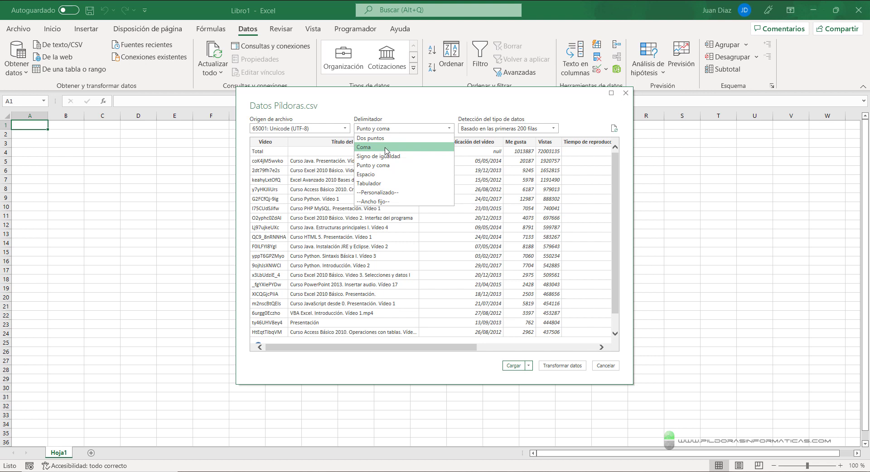
click(380, 175)
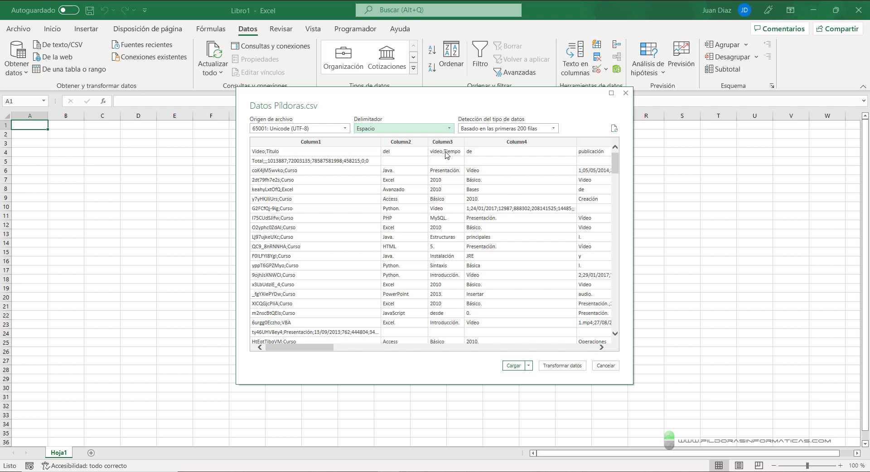
Try the --Ancho fijo-- fixed-width delimiter in the import preview.
click(449, 128)
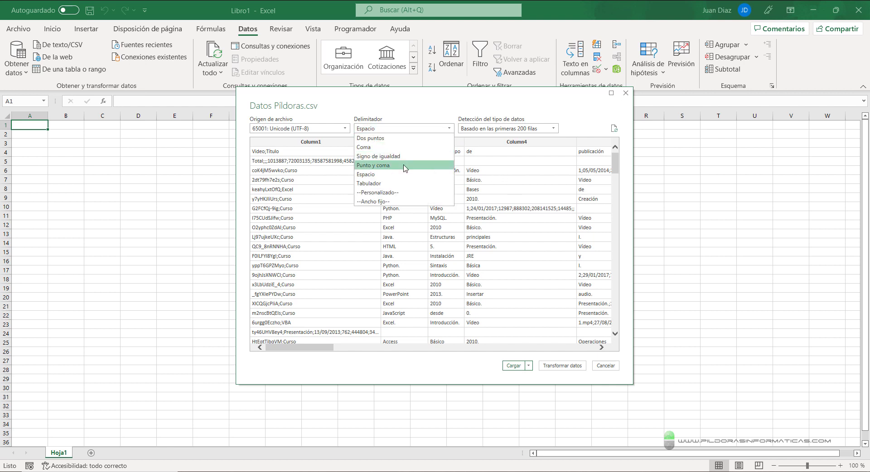
click(385, 202)
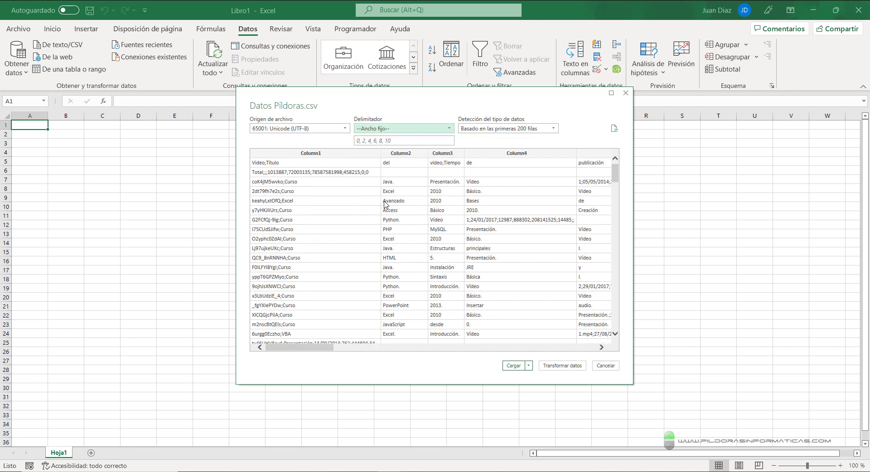
click(401, 140)
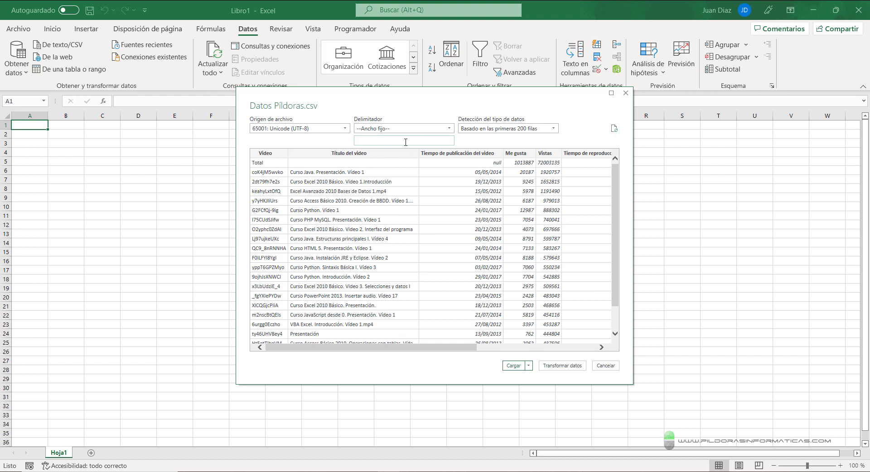
Switch the delimiter to an empty --Personalizado-- value and bring the raw CSV in Notepad forward.
click(415, 129)
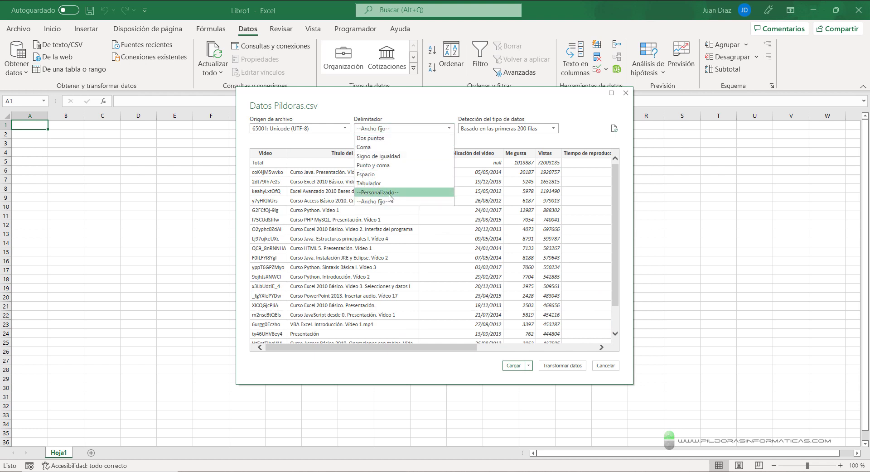
click(389, 194)
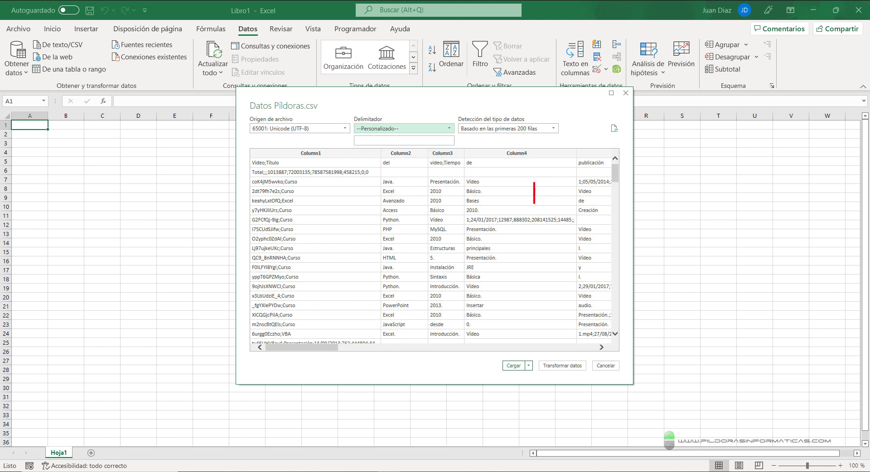
text(?)
drag(369, 140, 418, 252)
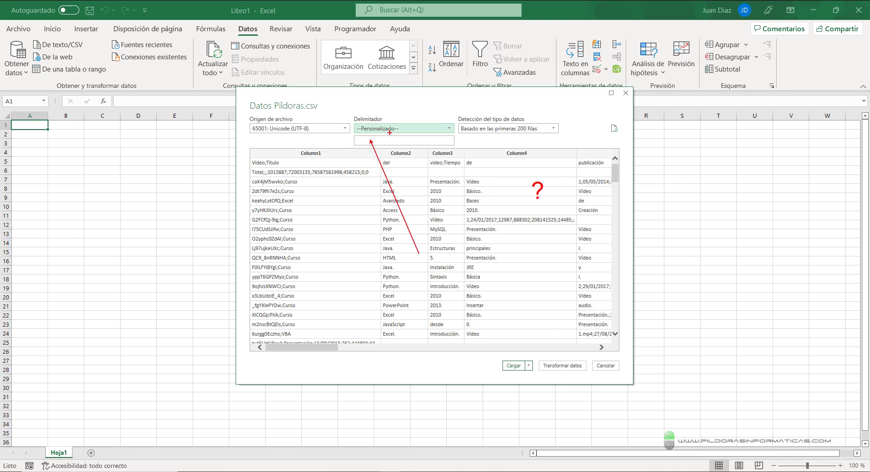
click(375, 140)
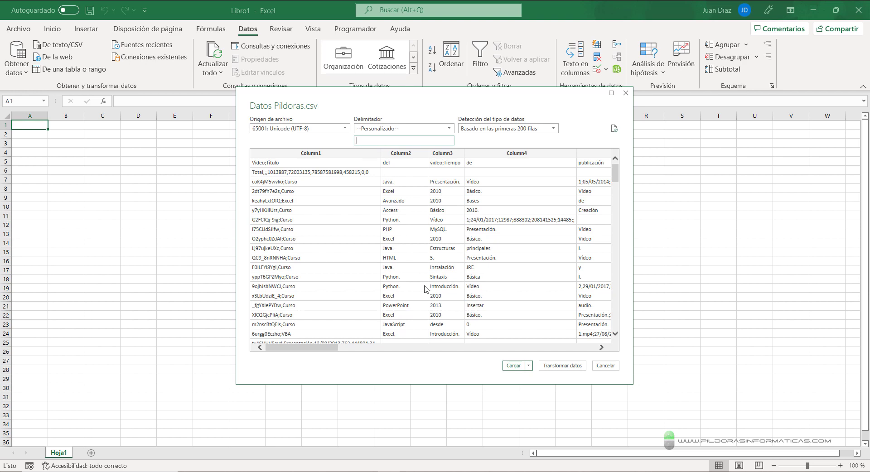
click(261, 471)
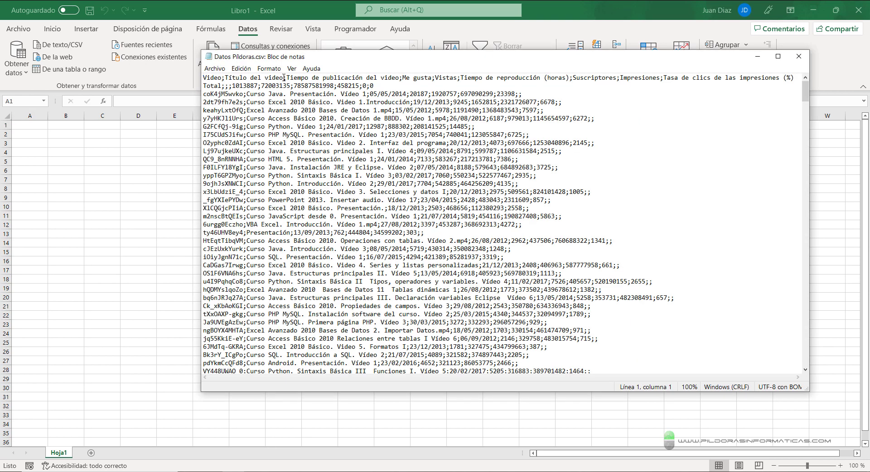
Mark the separator in Notepad, then set the import delimiter to Punto y coma.
drag(287, 78, 279, 78)
drag(353, 60, 355, 75)
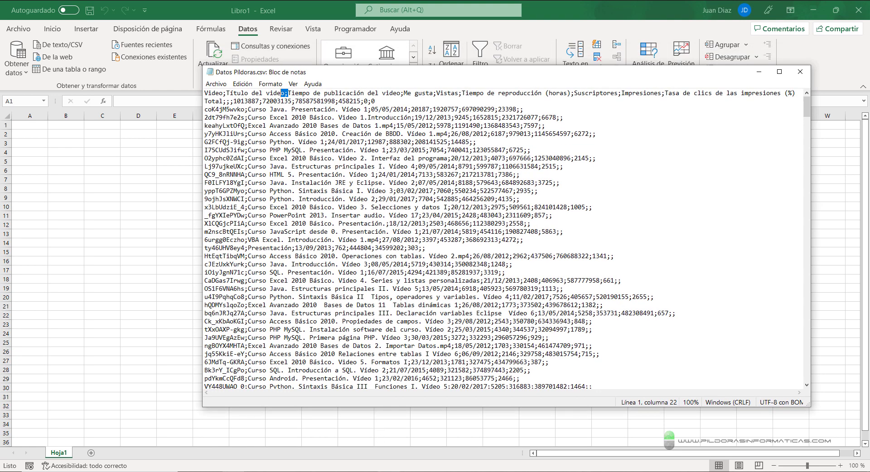
click(233, 471)
click(403, 129)
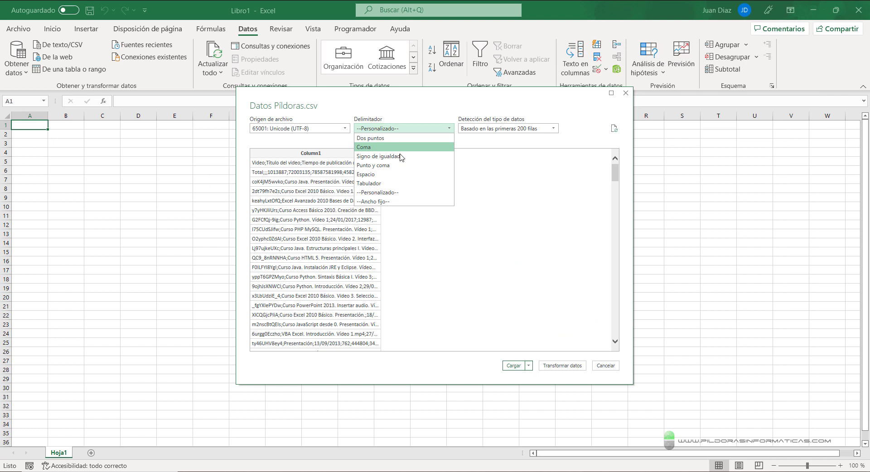
click(397, 192)
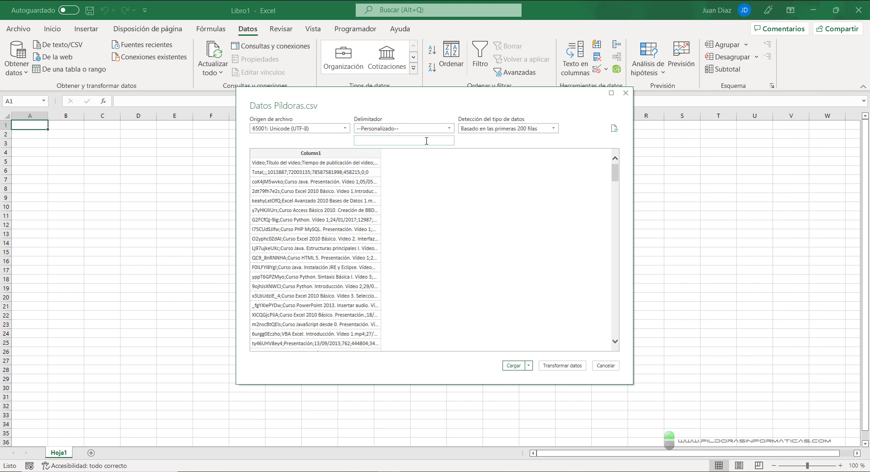
click(399, 129)
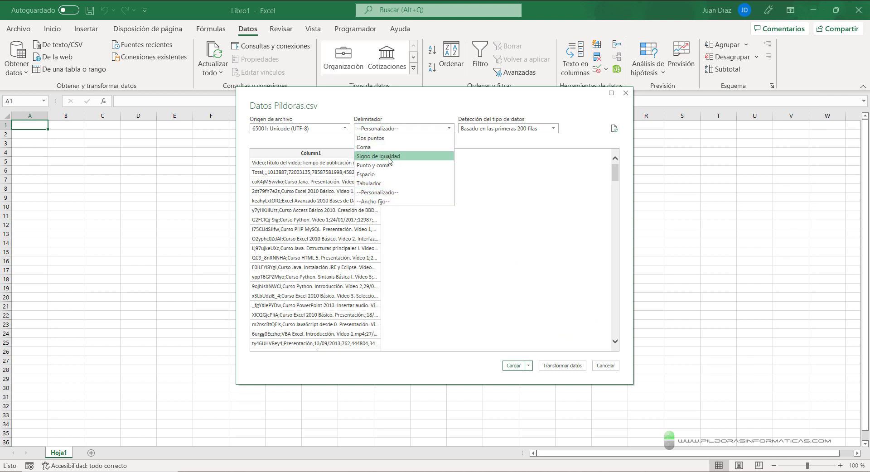
click(391, 166)
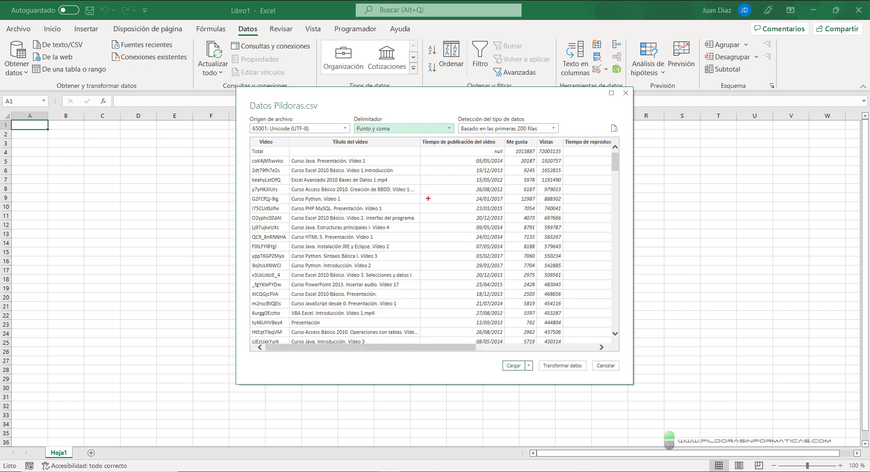
drag(248, 113, 361, 137)
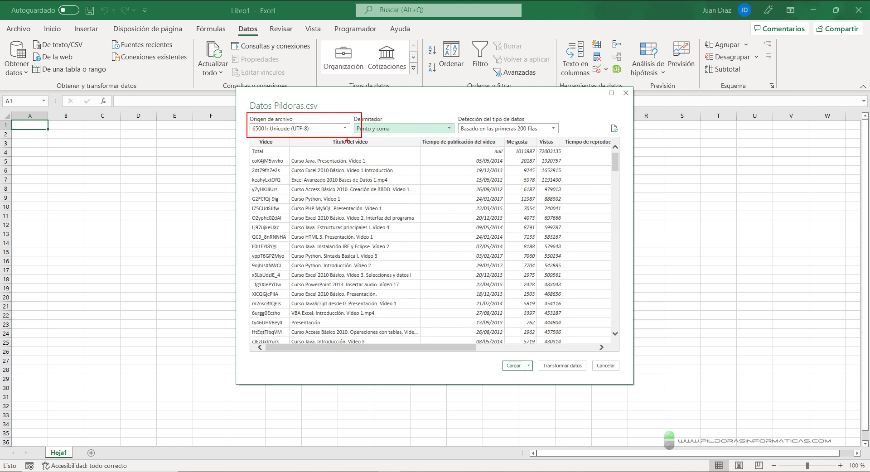
drag(293, 134, 358, 256)
key(Escape)
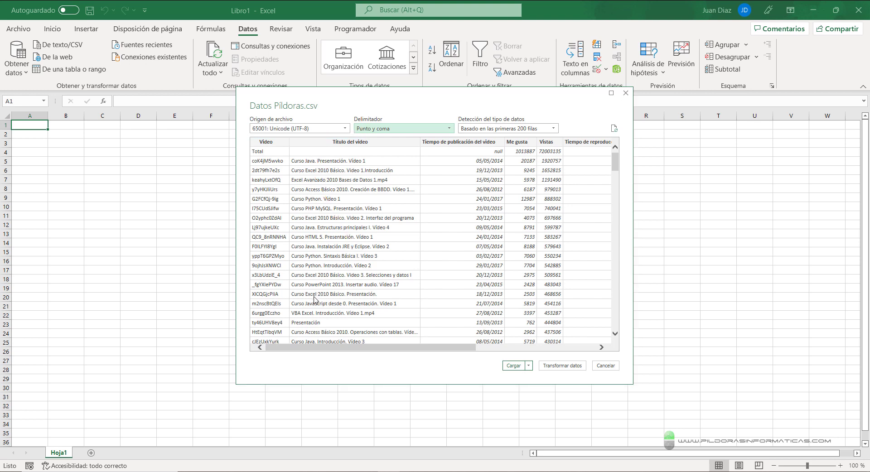
drag(338, 153, 347, 166)
drag(311, 120, 350, 98)
key(Escape)
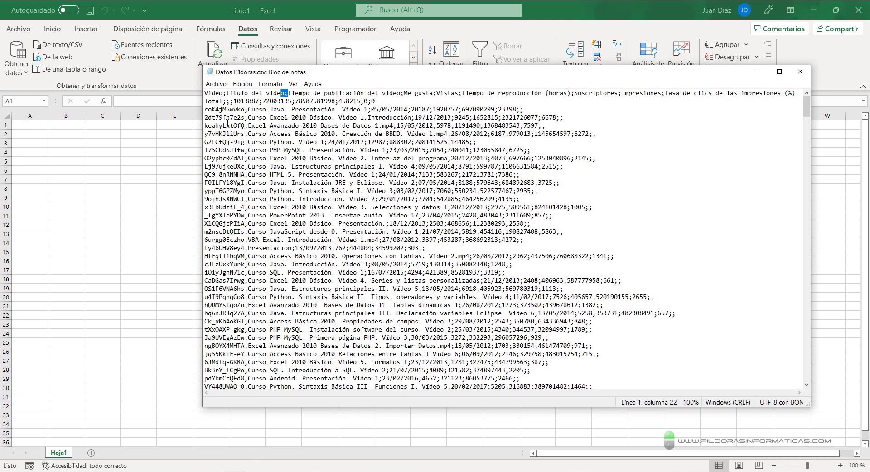
click(215, 83)
click(228, 135)
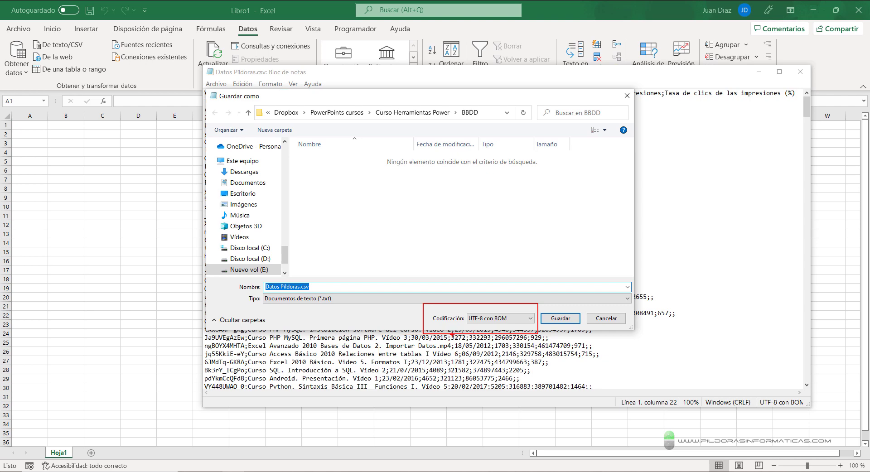
click(607, 318)
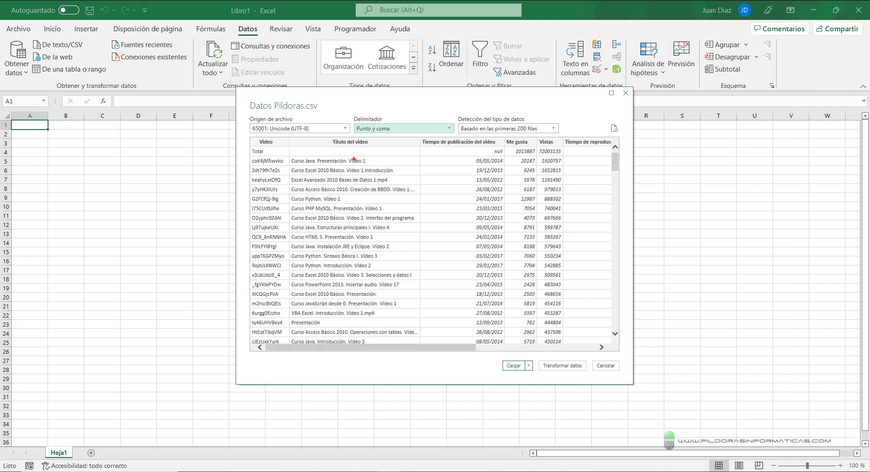
drag(345, 157, 373, 140)
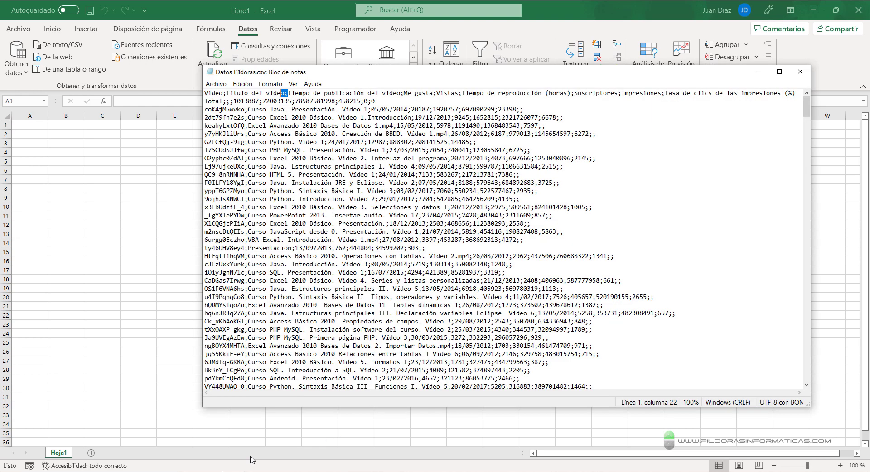
click(361, 93)
click(347, 110)
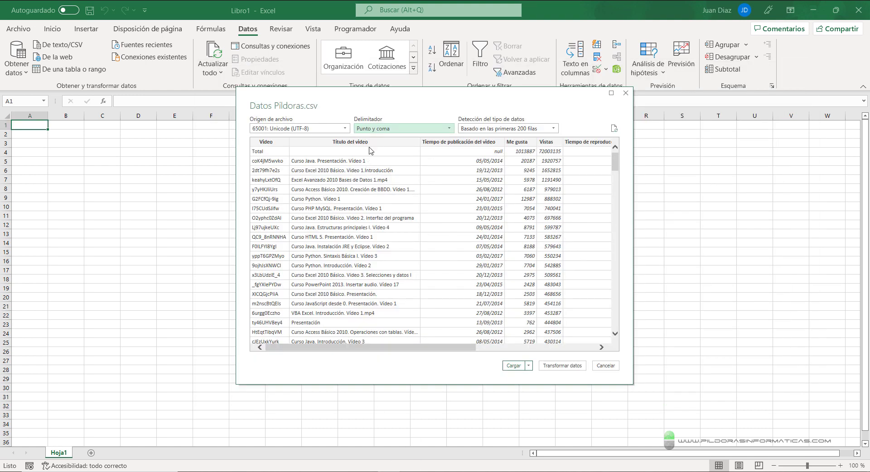
drag(337, 155, 346, 165)
drag(363, 161, 375, 172)
text(?)
key(Escape)
Browse the Origen de archivo encoding list and keep 65001: Unicode (UTF-8).
click(345, 129)
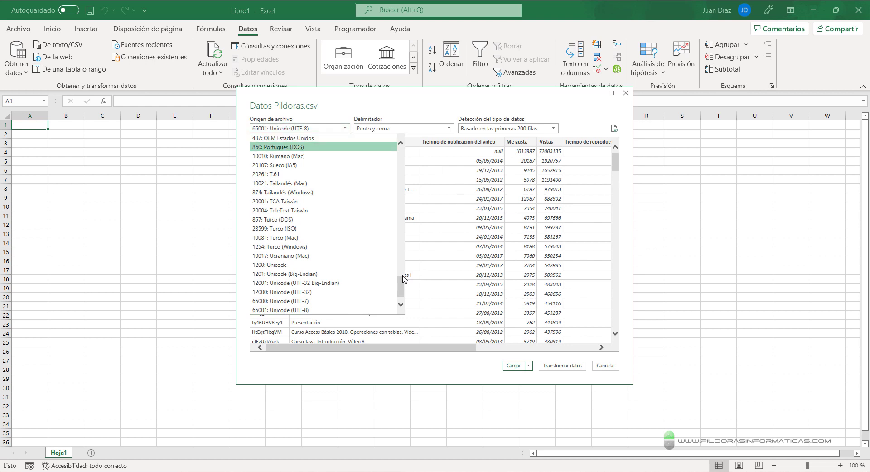
drag(402, 278, 403, 279)
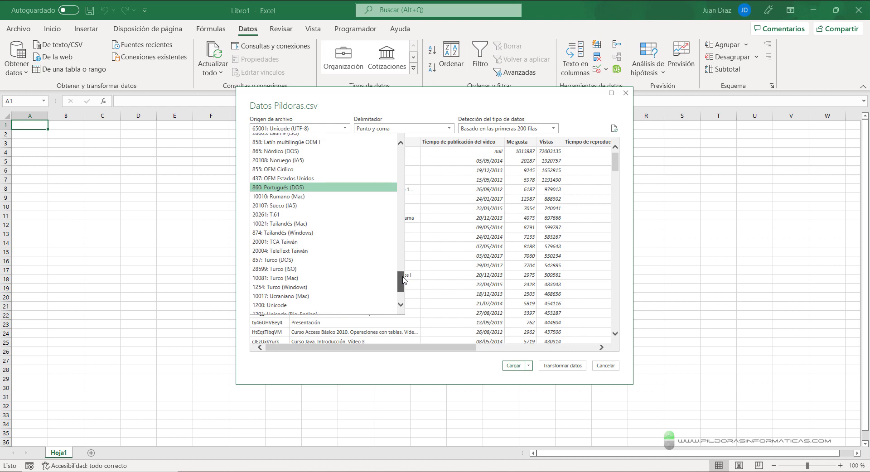
scroll(318, 147, up, 1)
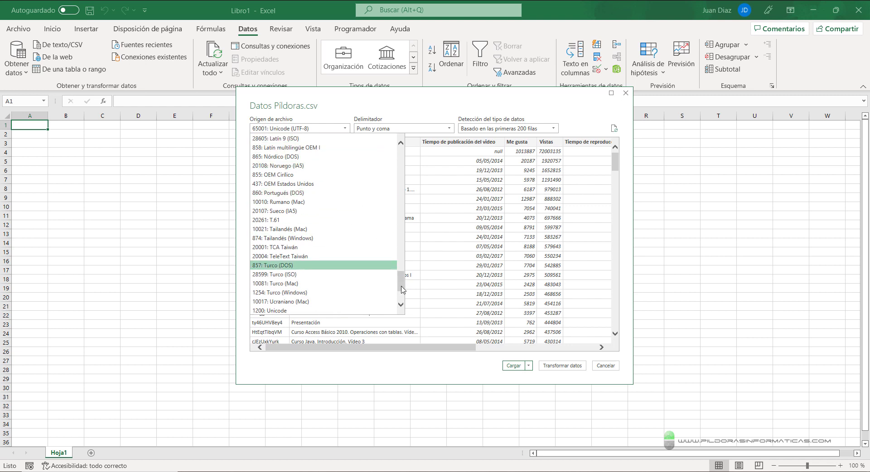
drag(405, 283, 409, 209)
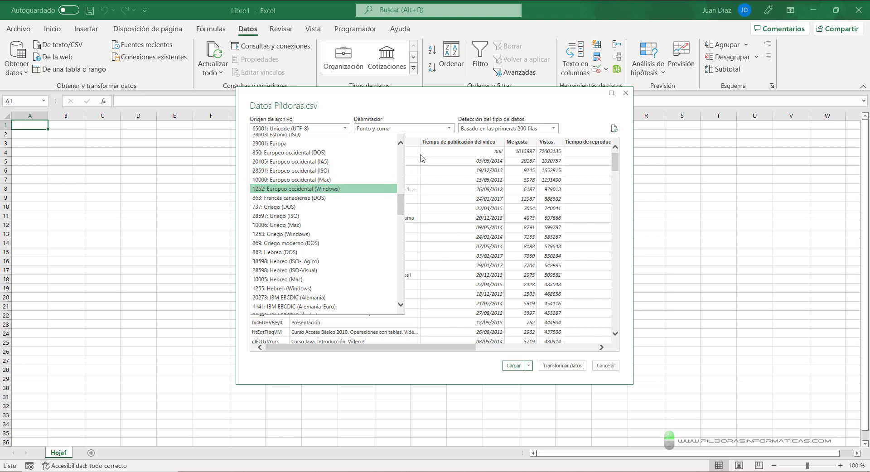
click(426, 116)
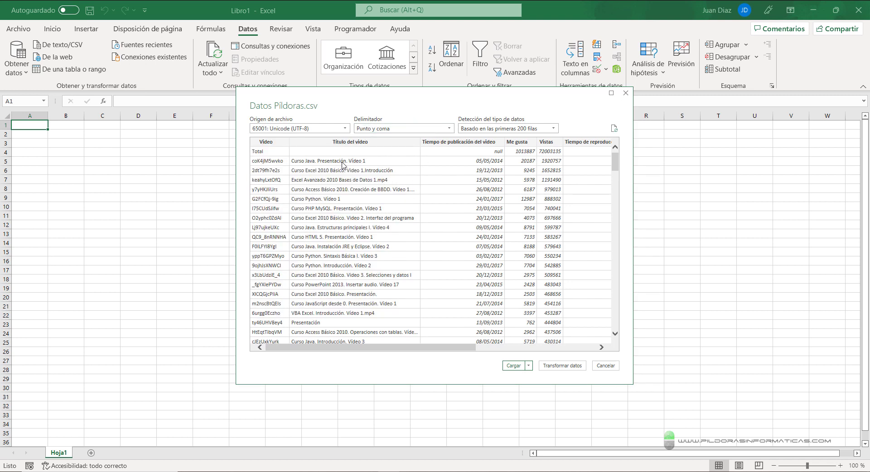
click(345, 129)
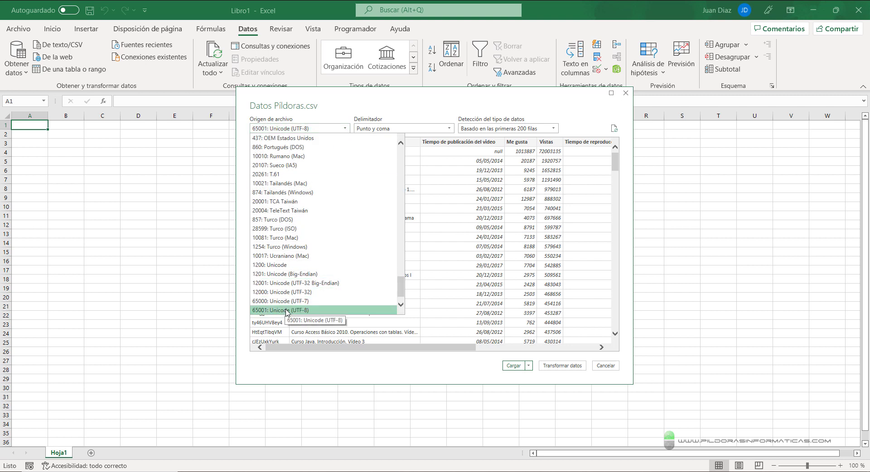
scroll(286, 295, up, 10)
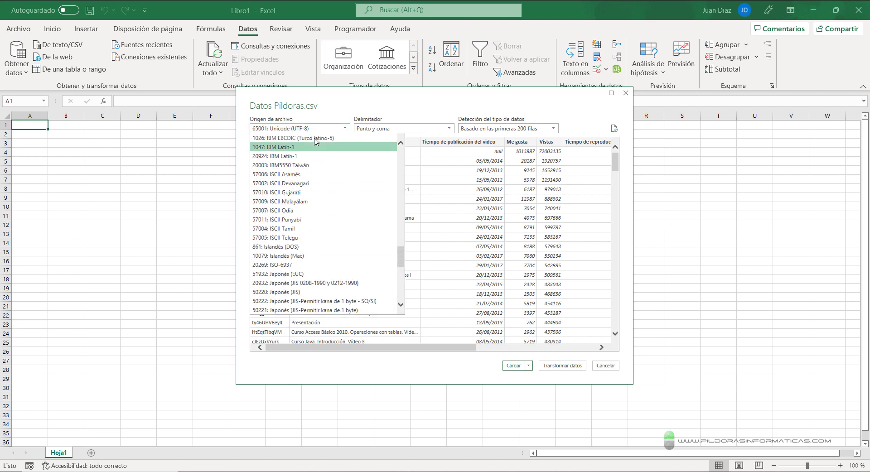
scroll(301, 249, up, 5)
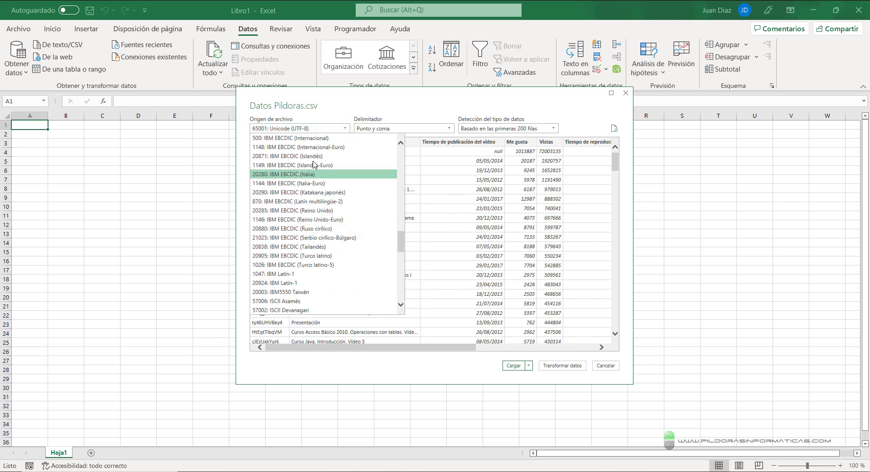
click(343, 106)
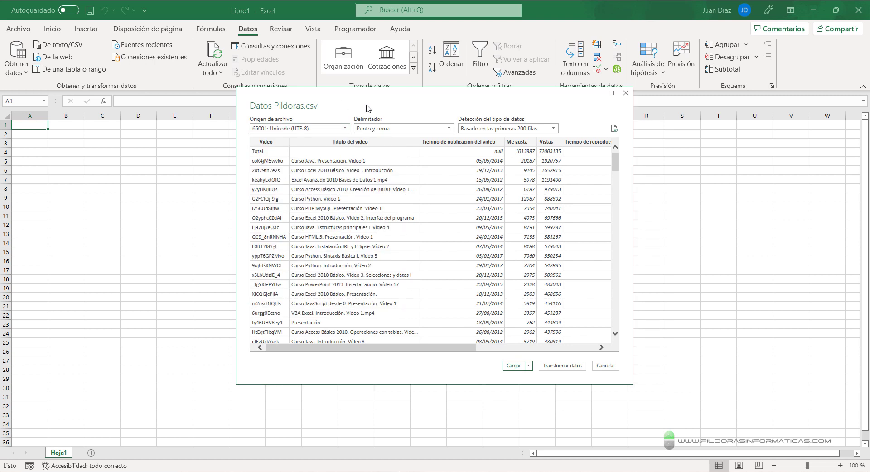
click(345, 128)
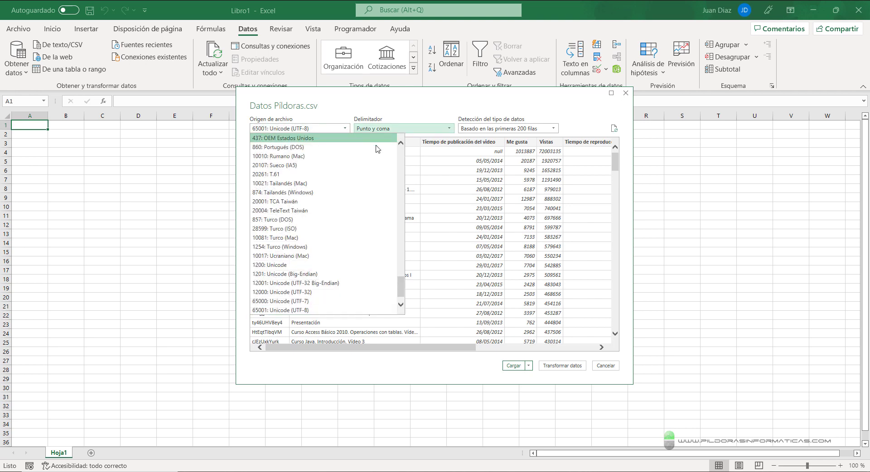
drag(400, 283, 401, 154)
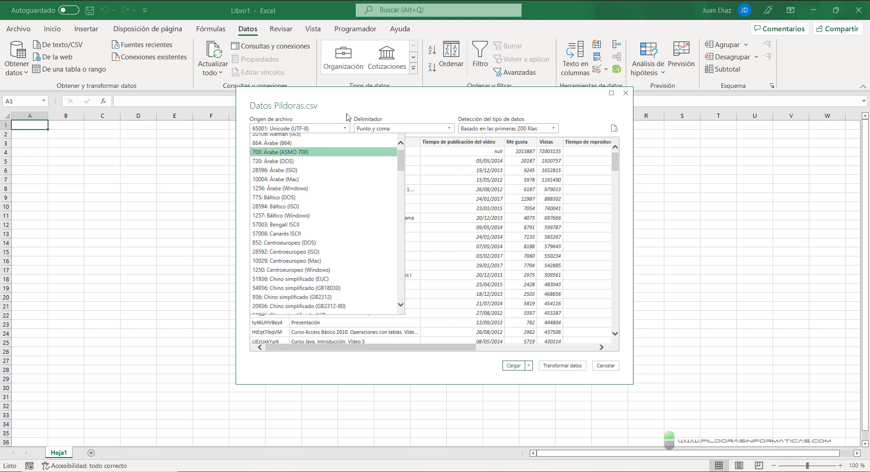
click(358, 98)
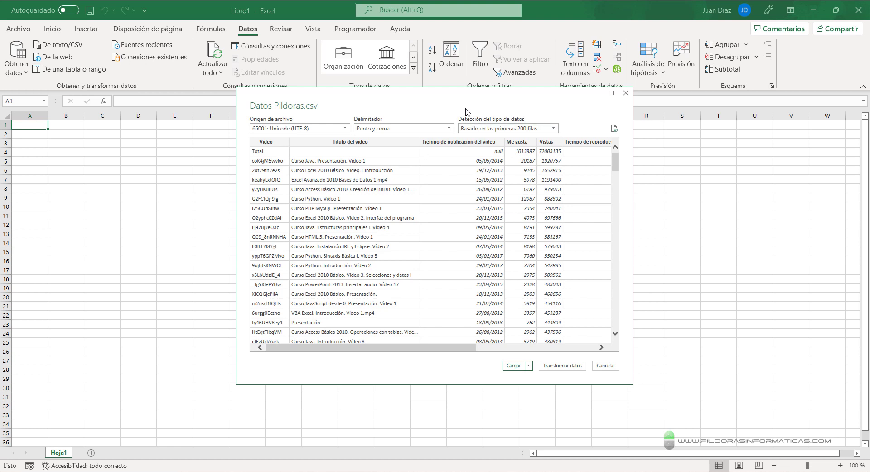
drag(455, 113, 580, 147)
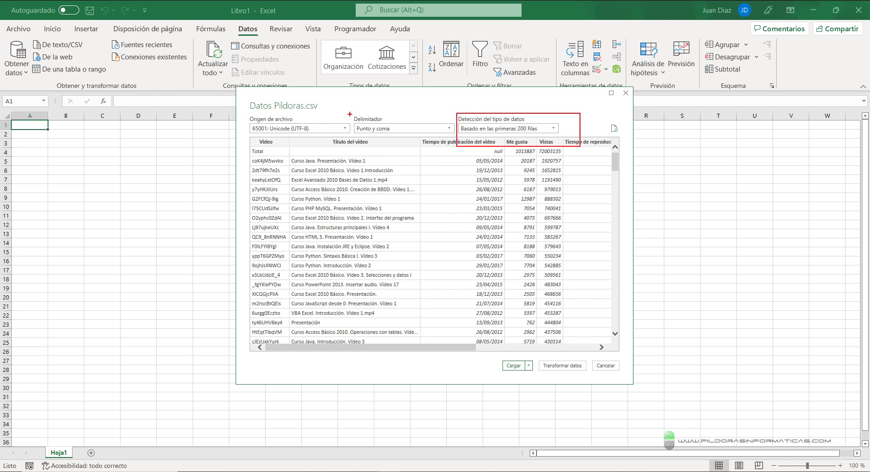
mouse_move(349, 114)
mouse_down()
mouse_move(430, 138)
mouse_move(427, 216)
mouse_up()
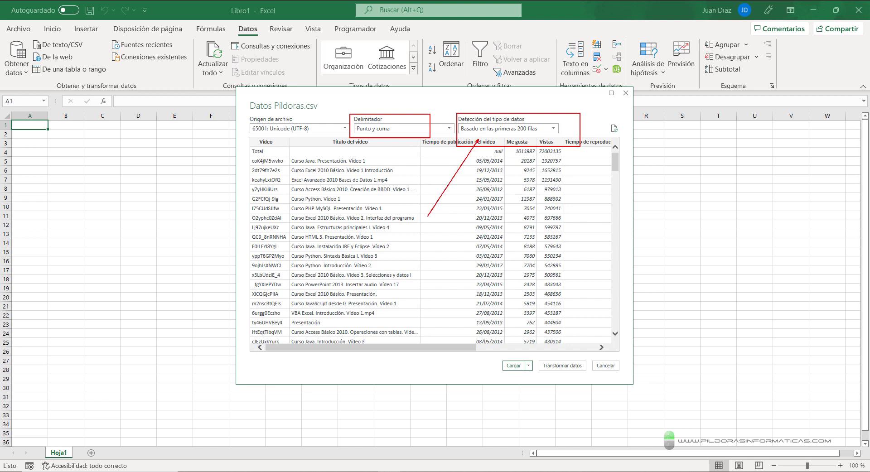
key(Escape)
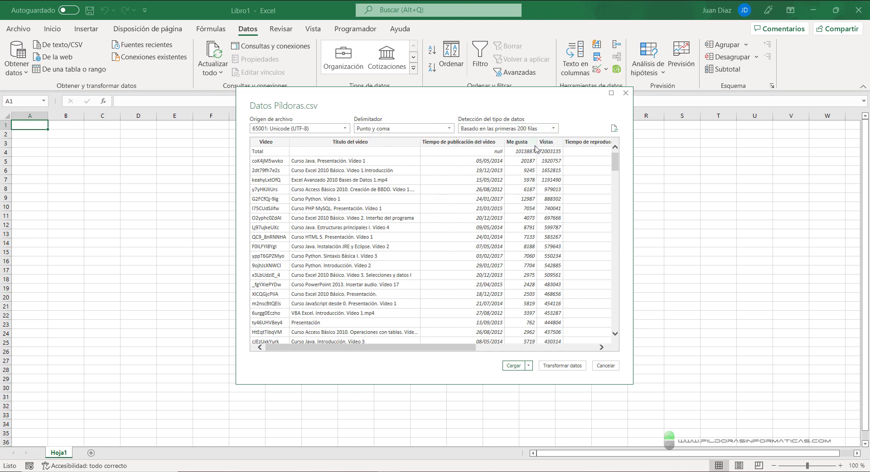
click(545, 131)
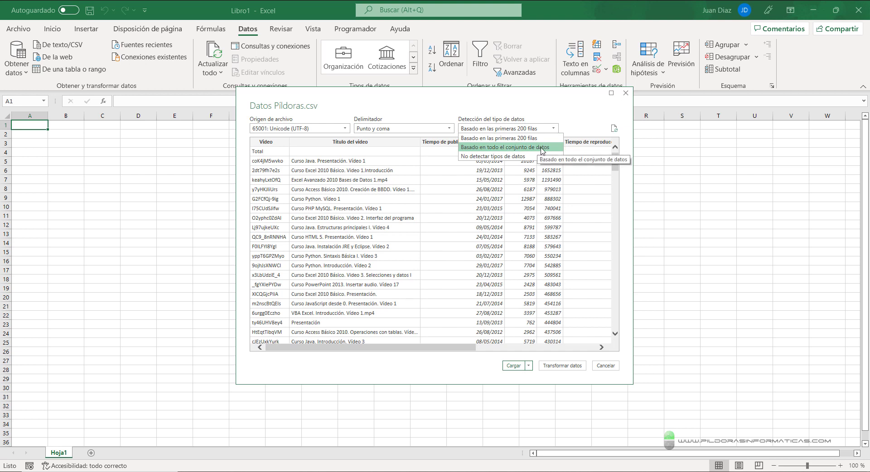
click(533, 118)
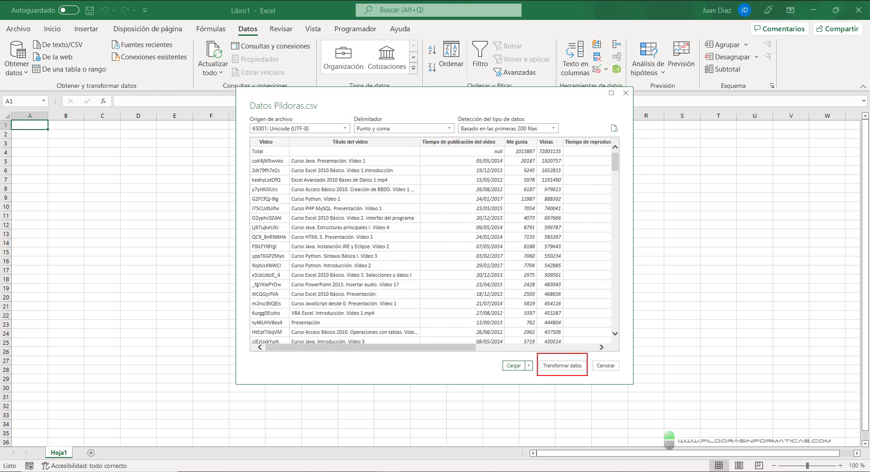
Load Datos Píldoras into the Power Query Editor with Transformar datos and review its columns.
click(565, 367)
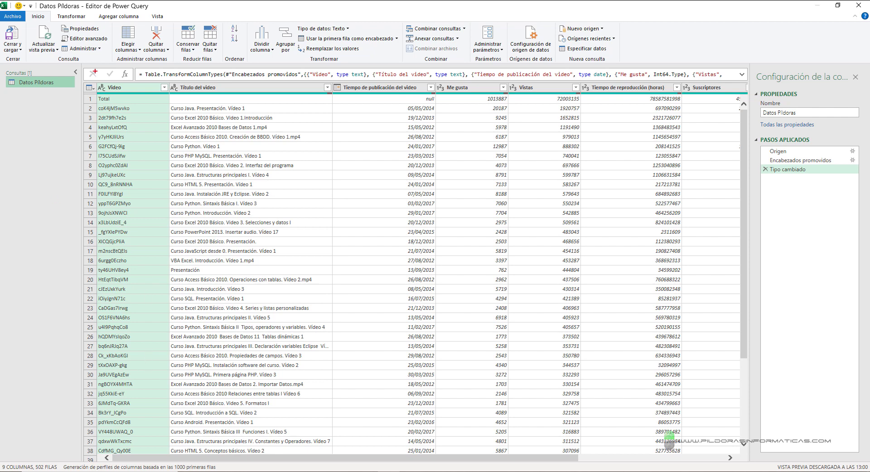
mouse_move(78, 93)
mouse_down()
mouse_move(762, 106)
mouse_move(748, 103)
mouse_up()
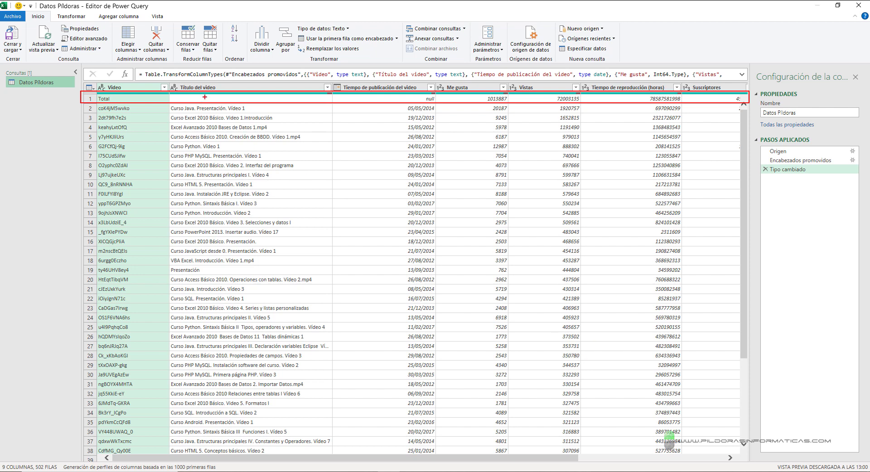
drag(388, 101, 388, 160)
key(Escape)
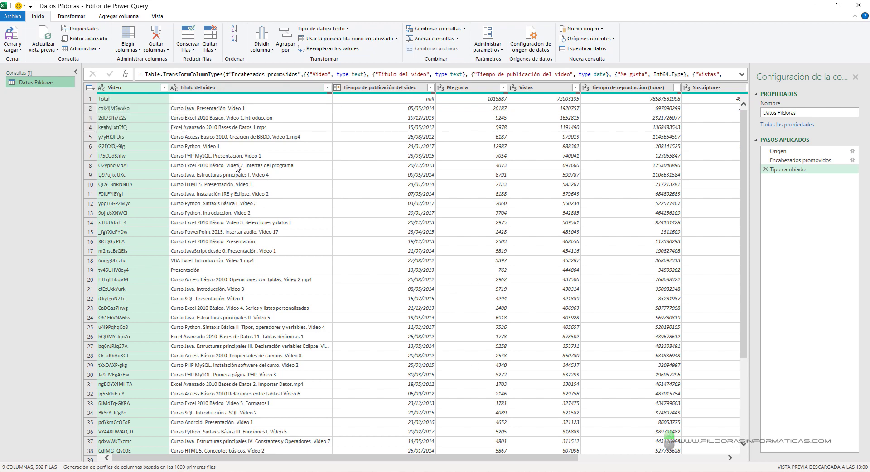
key(ctrl+2)
drag(258, 105, 324, 217)
key(Escape)
Open the Quitar filas superiores dialog from the Quitar filas options.
drag(25, 5, 52, 26)
drag(208, 54, 300, 262)
click(210, 45)
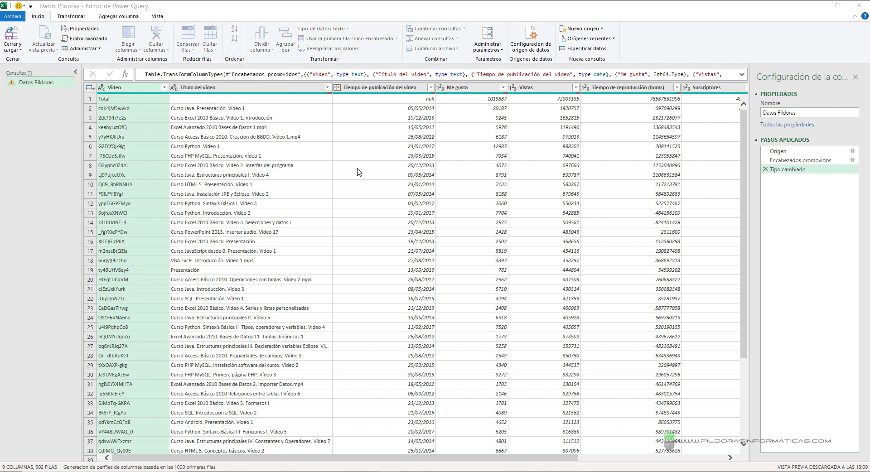
drag(385, 204, 390, 188)
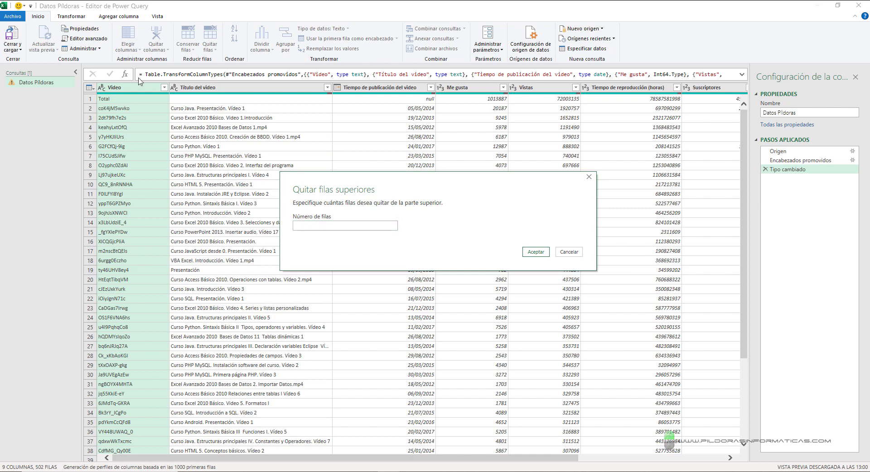
Remove the top Total row (1 row) and drop the Video column from the query.
click(340, 223)
click(536, 252)
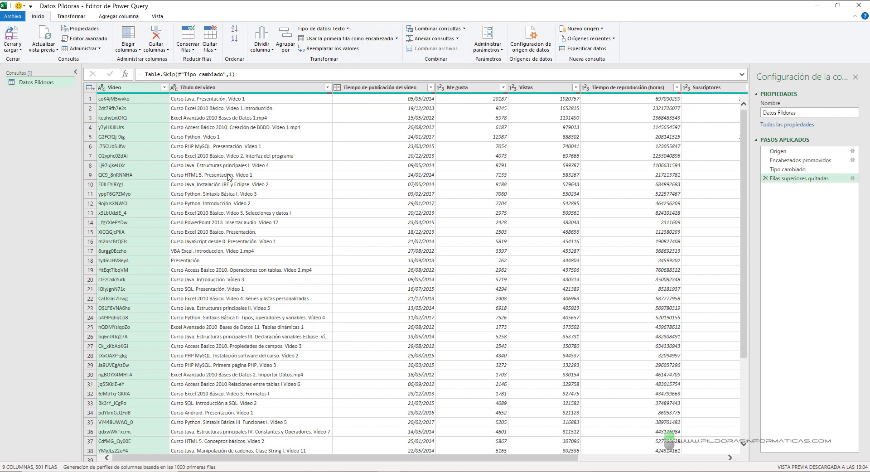
click(166, 50)
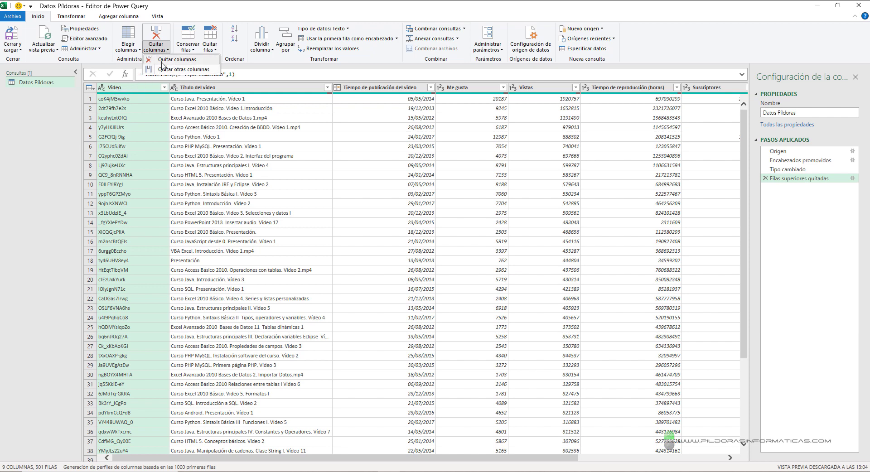
click(165, 64)
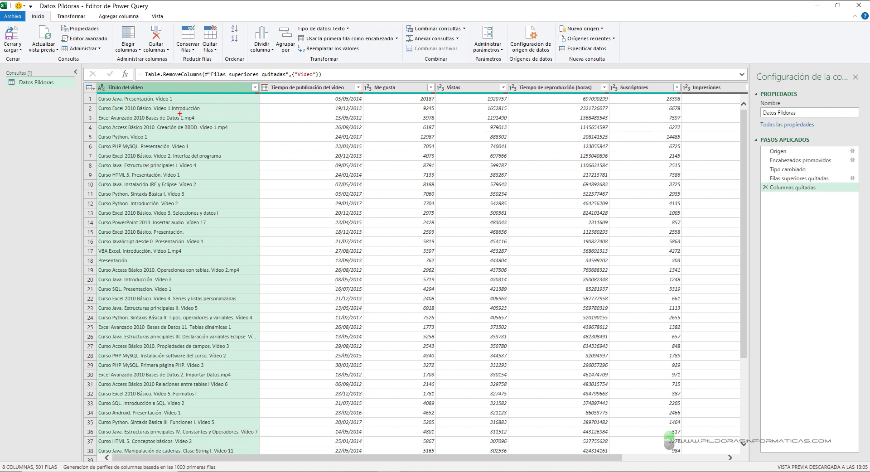
drag(94, 82, 108, 93)
drag(259, 80, 271, 96)
drag(364, 79, 375, 96)
drag(108, 97, 158, 180)
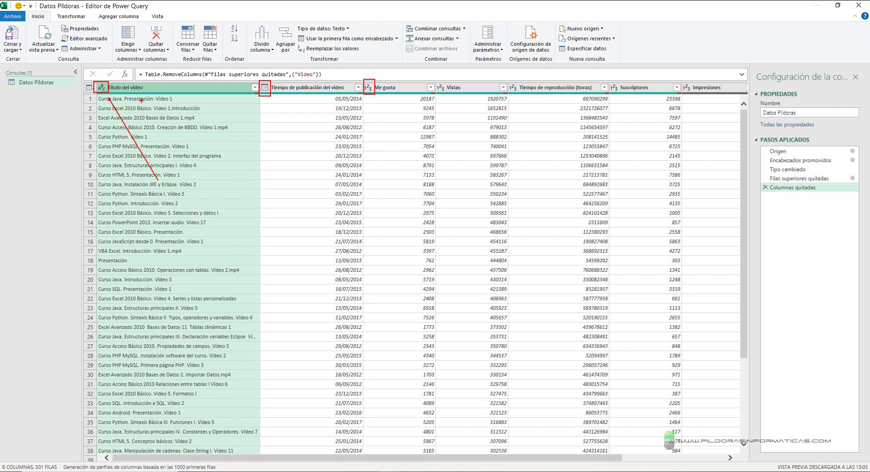
mouse_move(212, 116)
mouse_down()
mouse_move(227, 168)
mouse_move(220, 383)
mouse_up()
drag(266, 99, 275, 159)
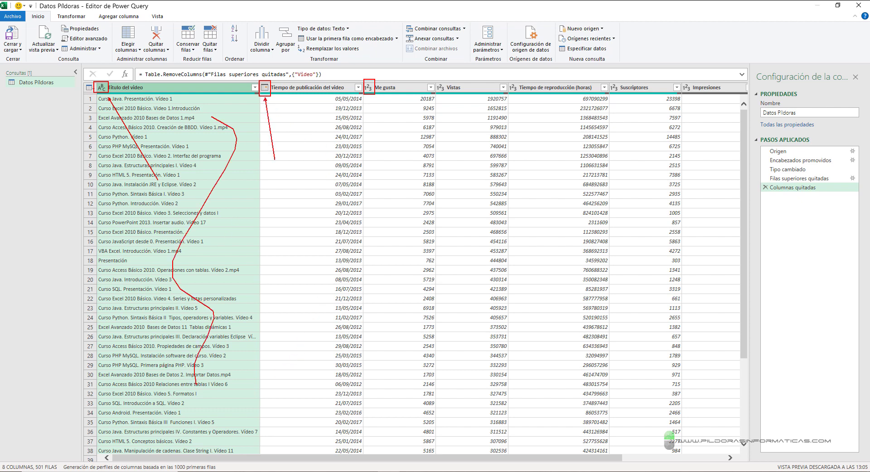
mouse_move(312, 134)
mouse_down()
mouse_move(308, 350)
mouse_move(297, 367)
mouse_up()
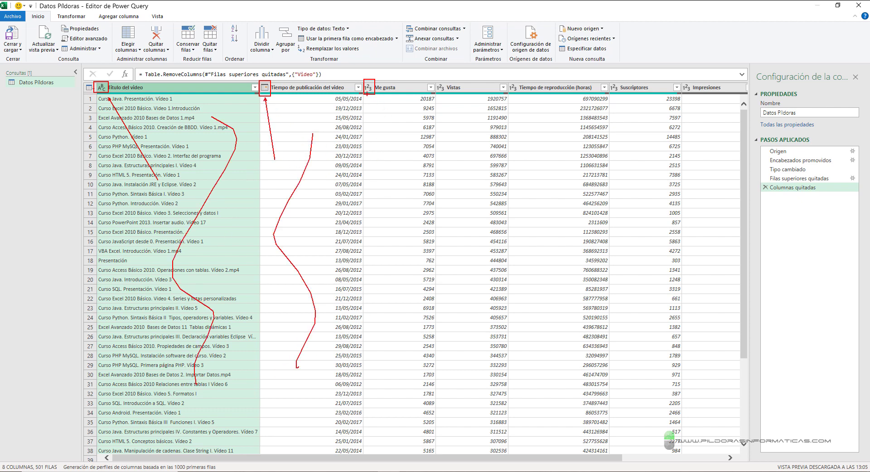
drag(367, 95, 401, 199)
key(Escape)
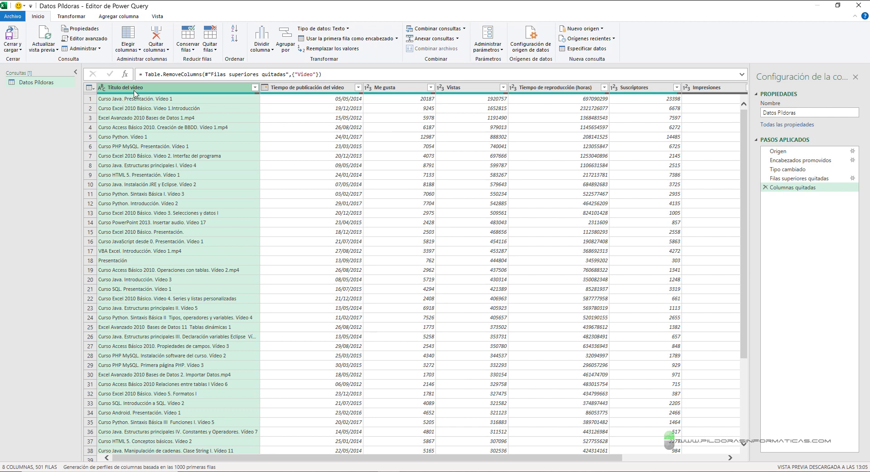
Change the Me gusta column's data type to Número entero.
click(368, 87)
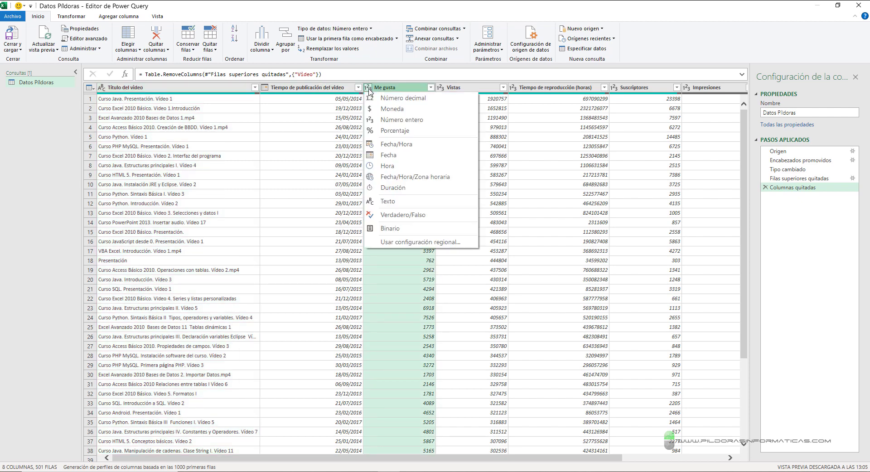
click(403, 122)
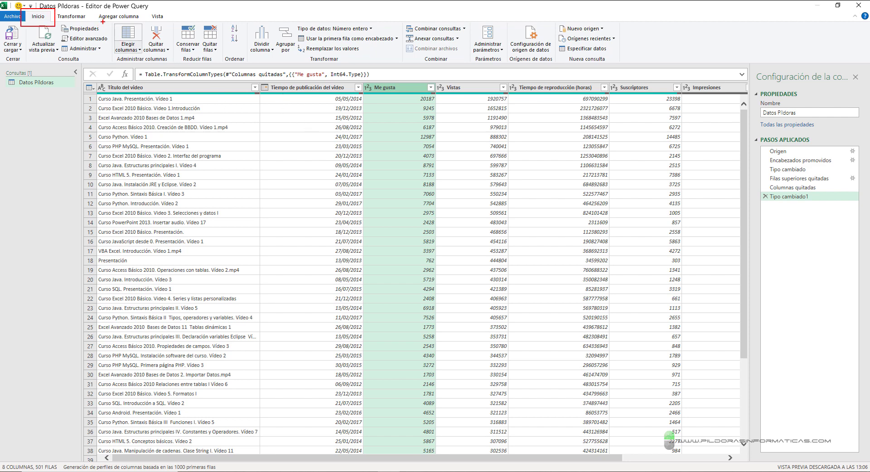
Use Elegir columnas to keep Tiempo de publicación del video, Me gusta, Vistas and Suscriptores.
click(133, 48)
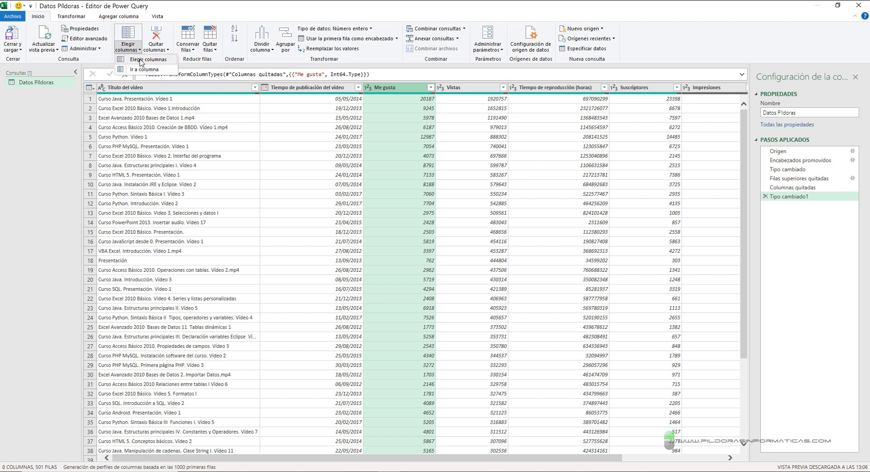
click(141, 60)
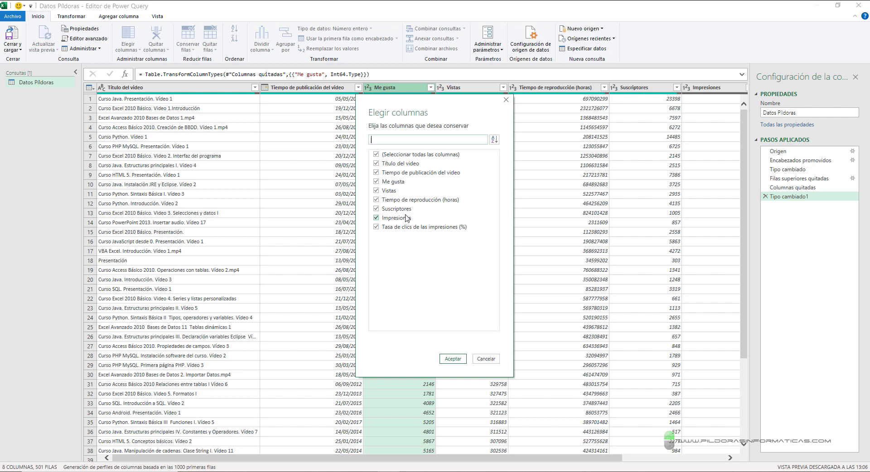
click(377, 155)
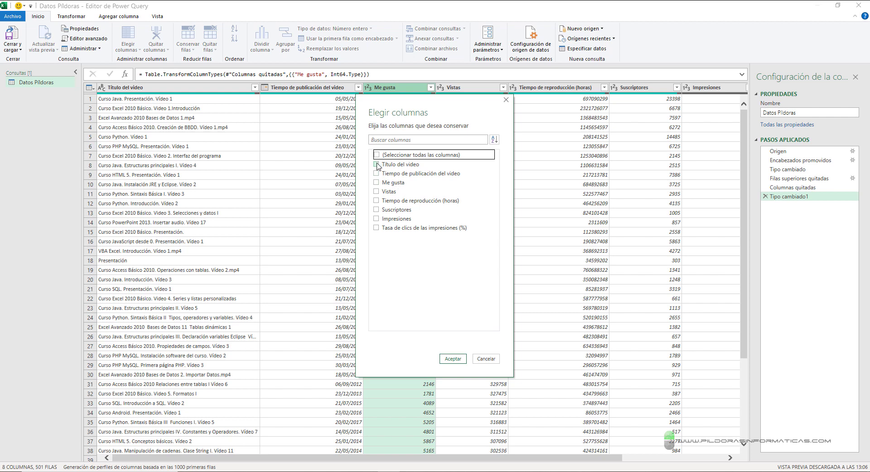
click(377, 164)
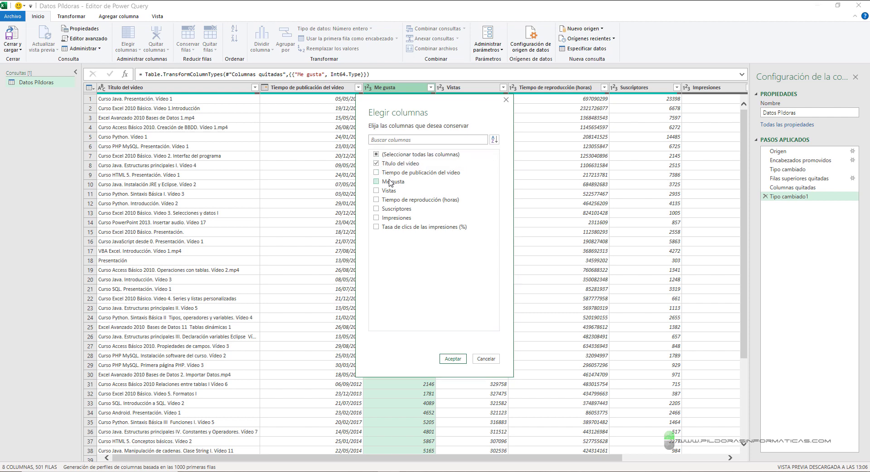
click(376, 164)
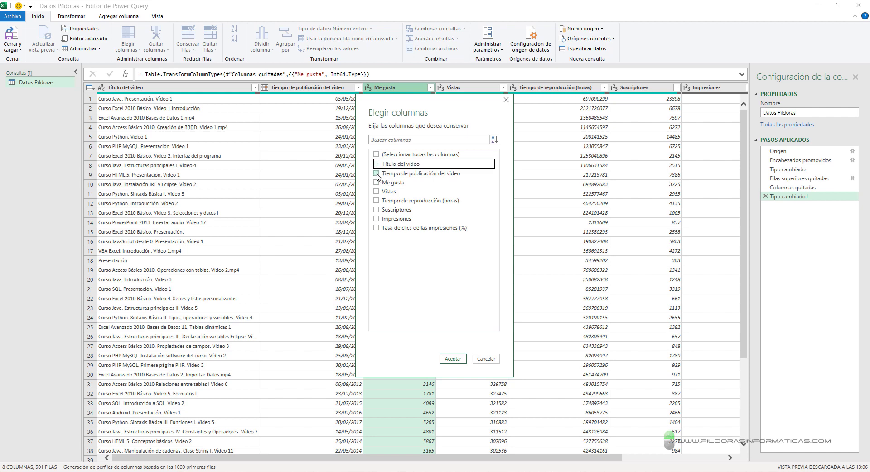
click(376, 174)
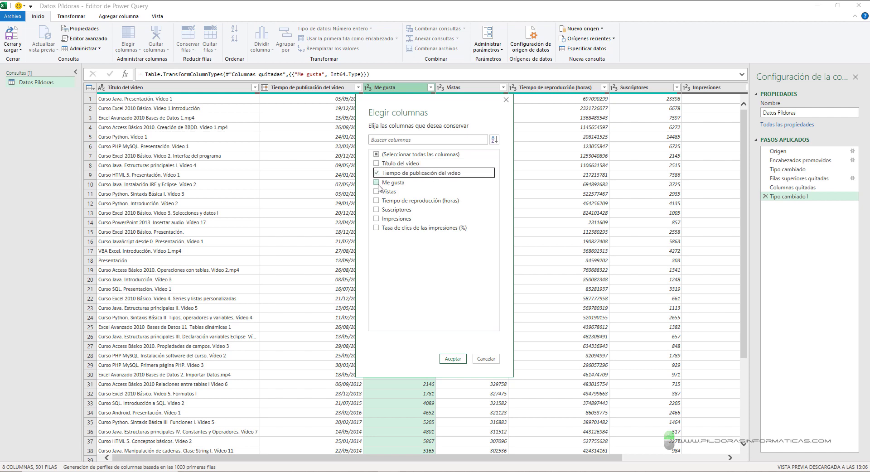
click(377, 182)
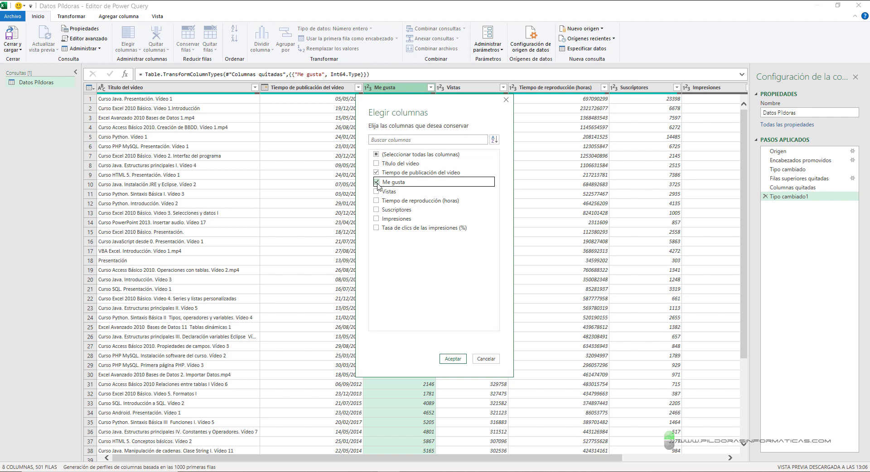
click(377, 191)
click(376, 210)
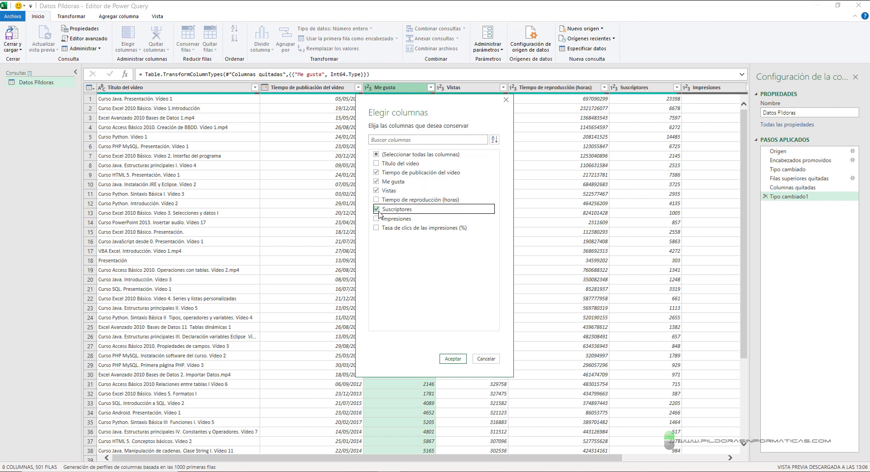
click(452, 358)
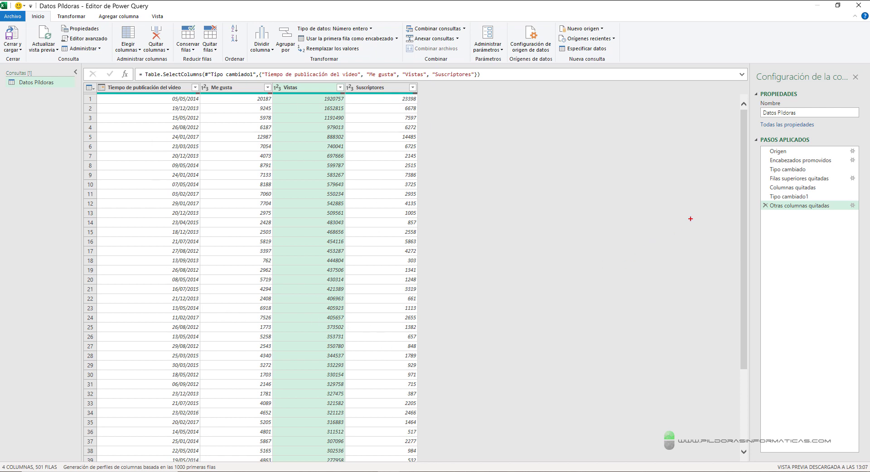
drag(751, 135, 863, 217)
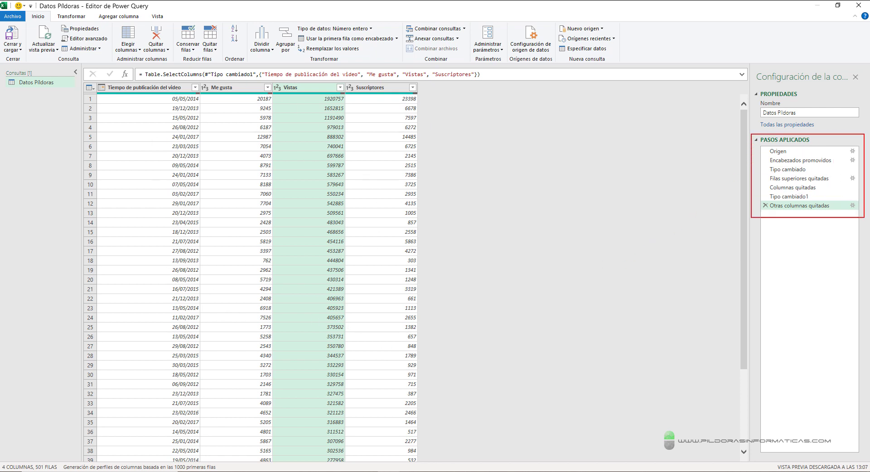
drag(757, 208, 608, 233)
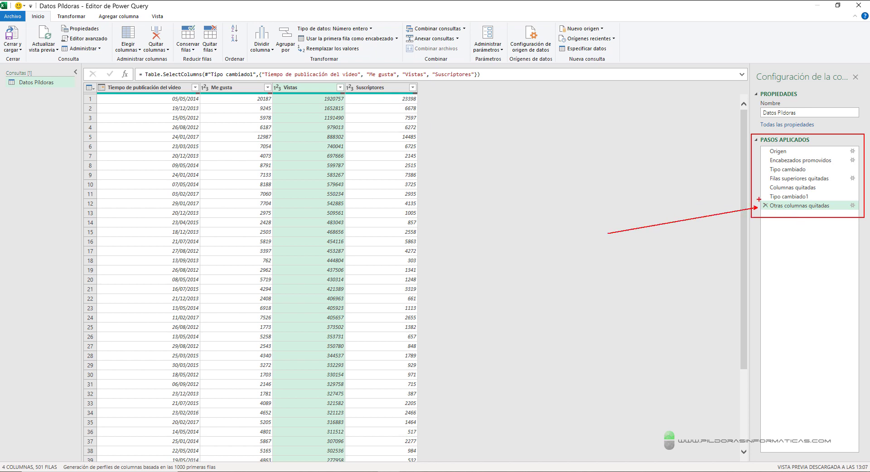
drag(758, 200, 775, 221)
key(Escape)
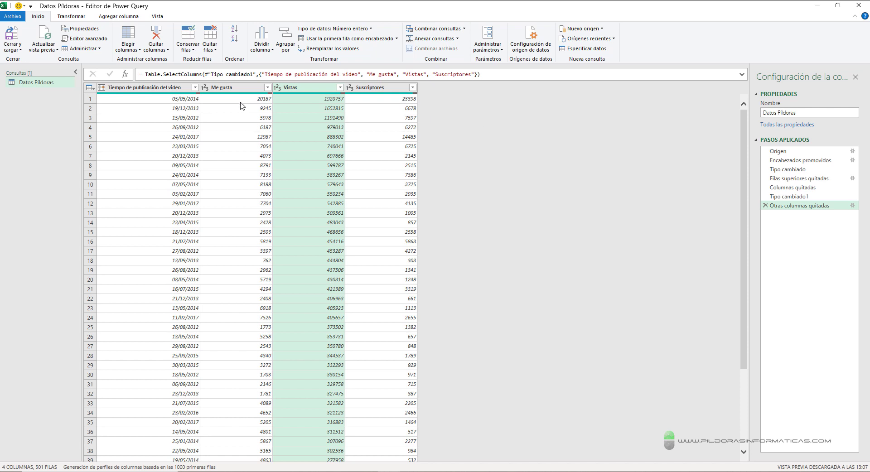
Add an Año column extracting the year from the publication date column.
click(159, 89)
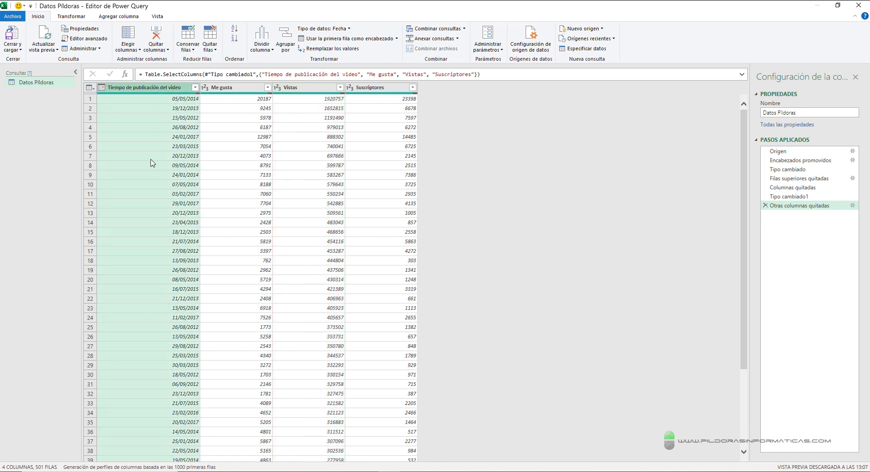
click(108, 17)
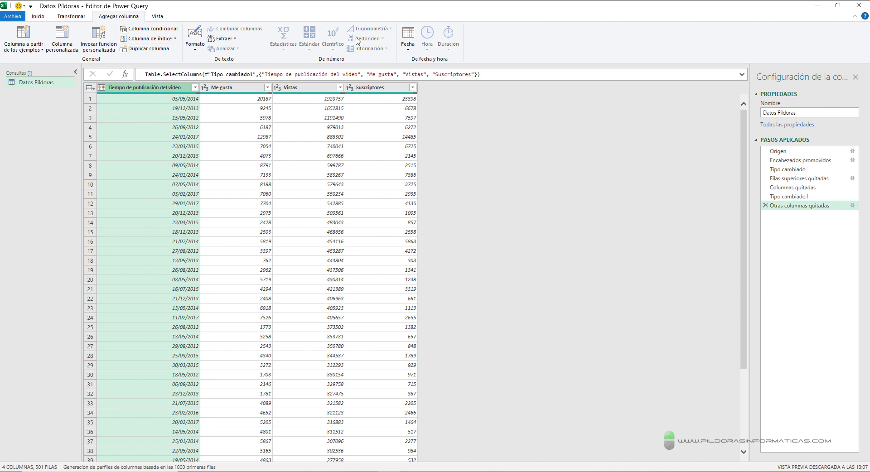
click(414, 47)
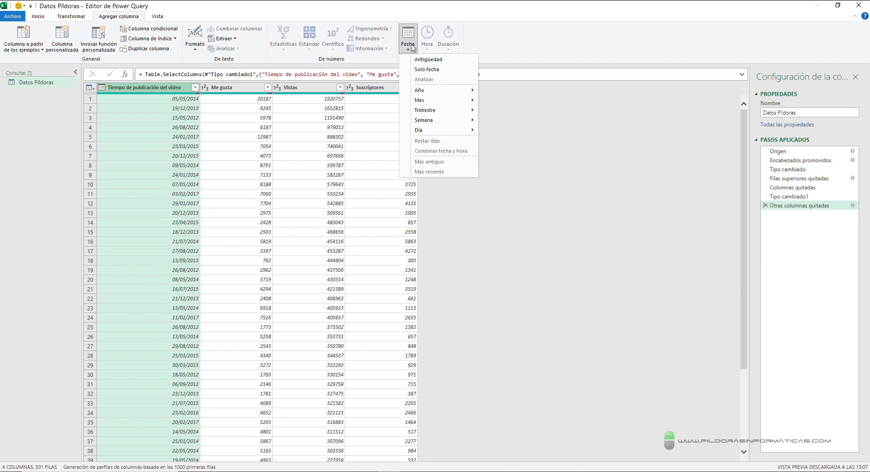
mouse_move(435, 91)
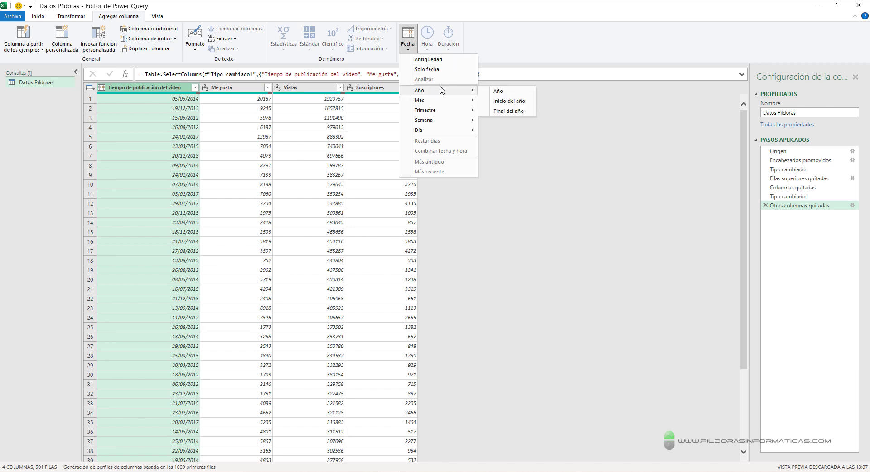
click(498, 93)
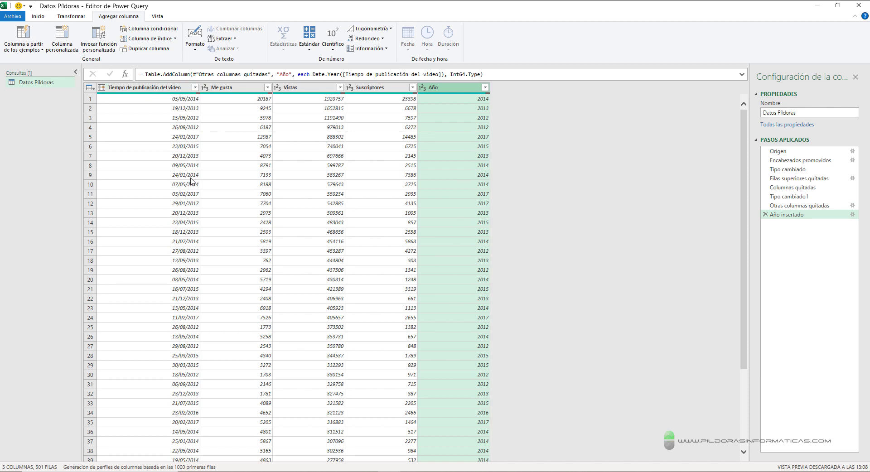
Add a Nombre del mes column with each publication date's month name.
click(172, 89)
click(408, 45)
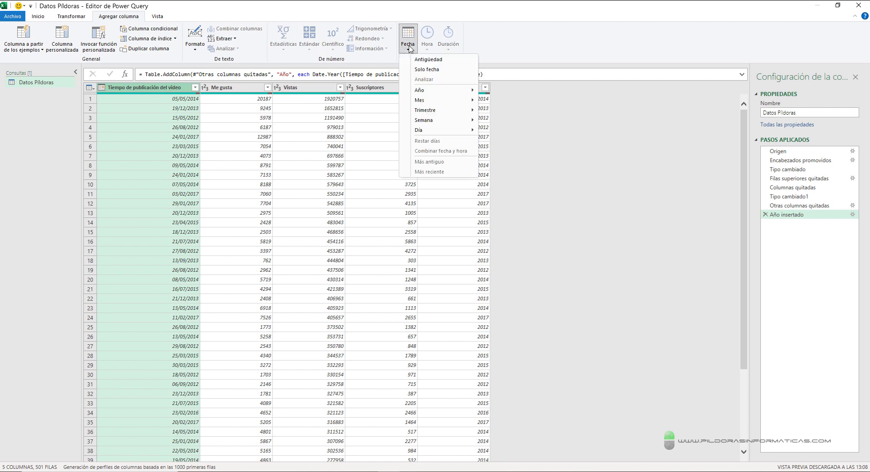
mouse_move(435, 100)
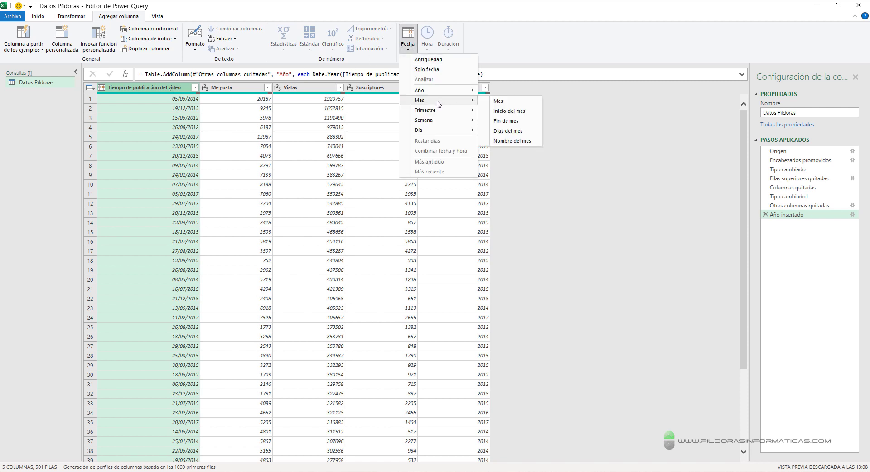
click(512, 141)
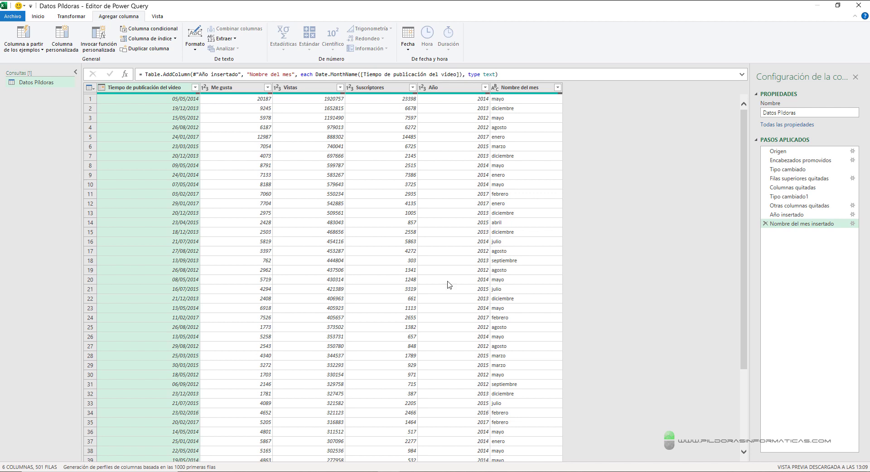
click(39, 20)
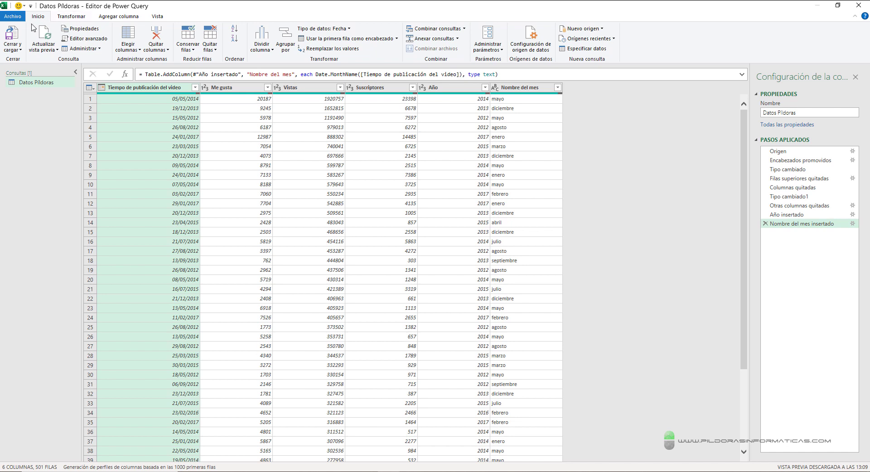
Close and load the query as a PivotTable Report on a new sheet.
click(19, 49)
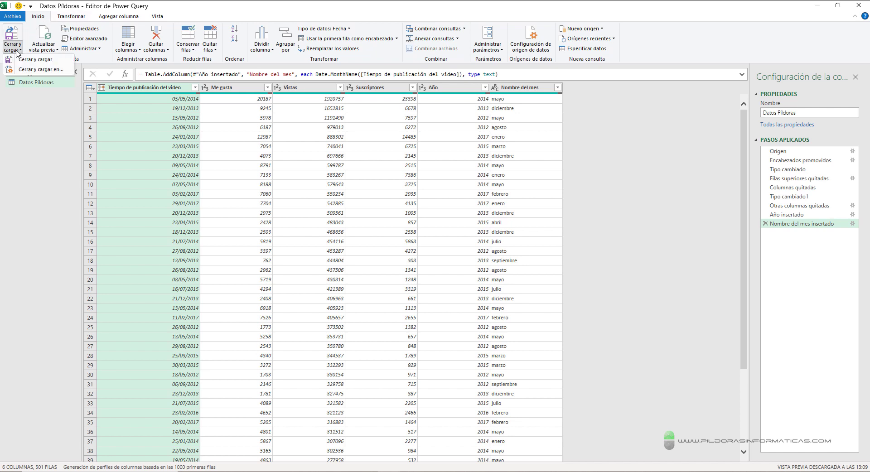
click(31, 70)
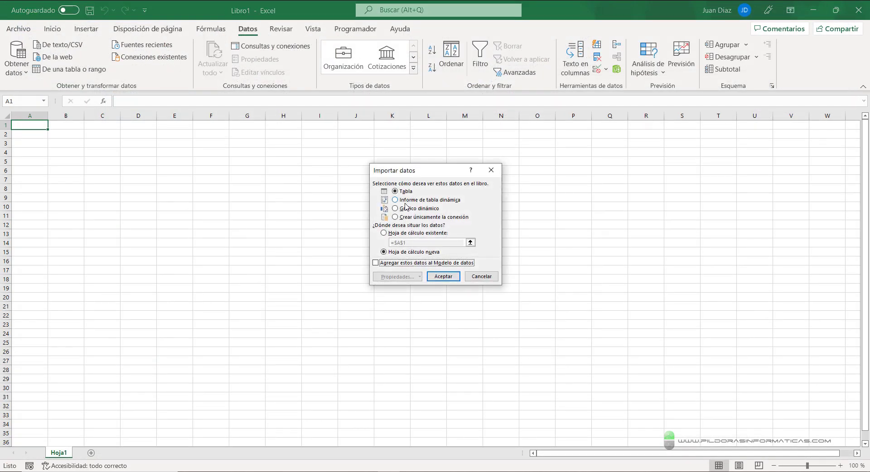
click(398, 200)
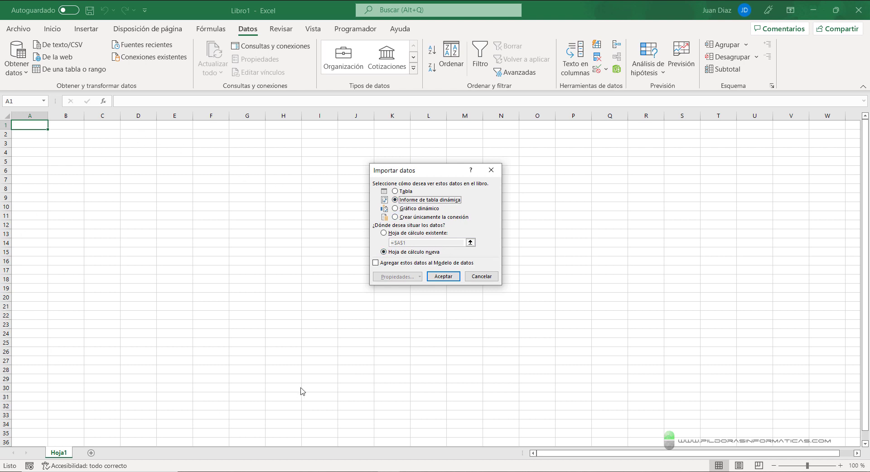
click(444, 277)
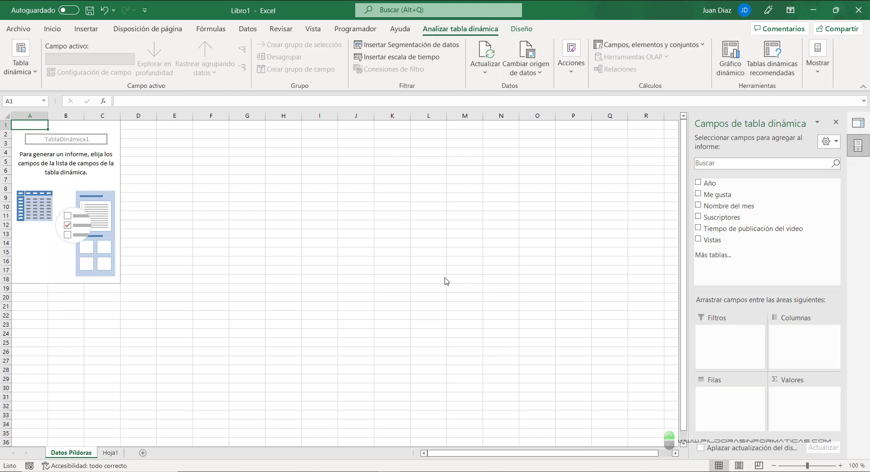
Put Nombre del mes in Rows and summed Me gusta and Suscriptores in Values.
drag(111, 163, 238, 163)
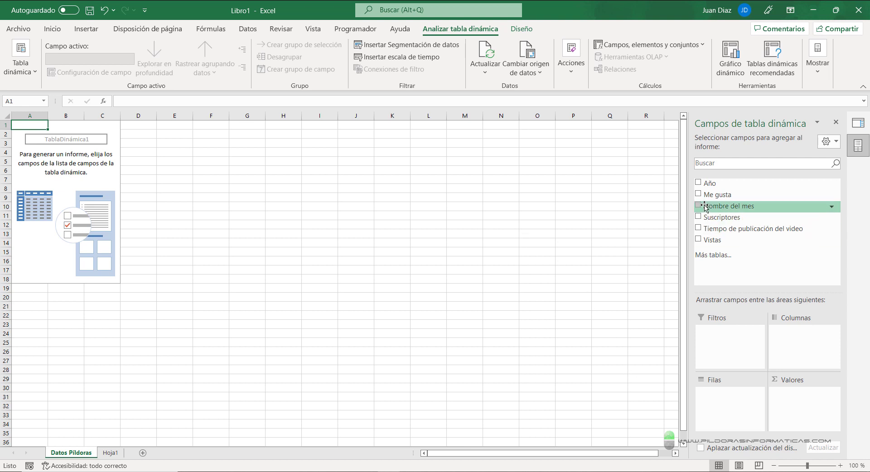
mouse_move(724, 206)
mouse_down()
mouse_move(709, 210)
mouse_move(730, 399)
mouse_up()
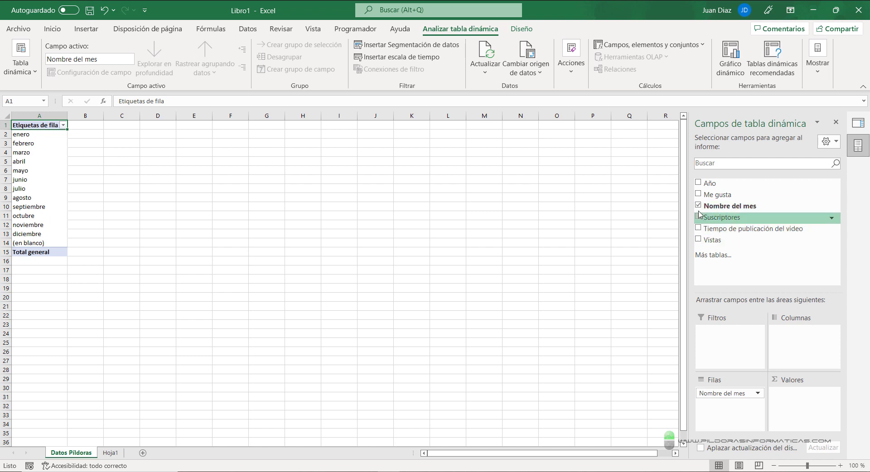
mouse_move(706, 195)
mouse_down()
mouse_move(772, 293)
mouse_move(797, 398)
mouse_up()
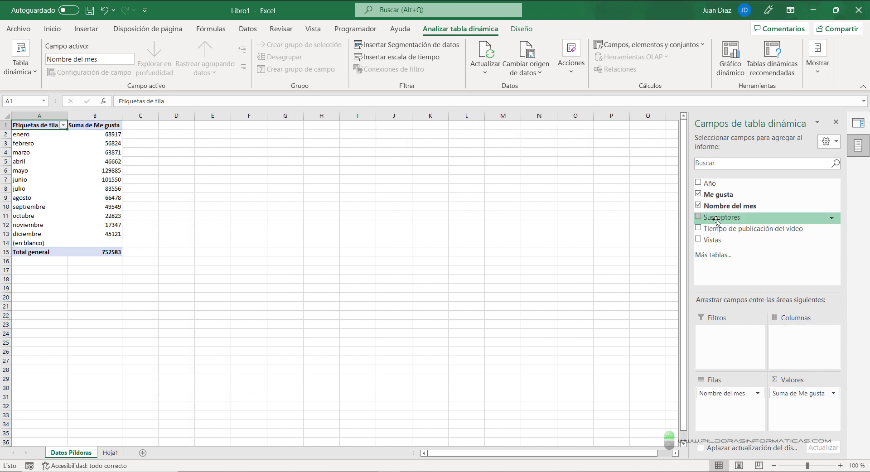
drag(720, 217, 797, 405)
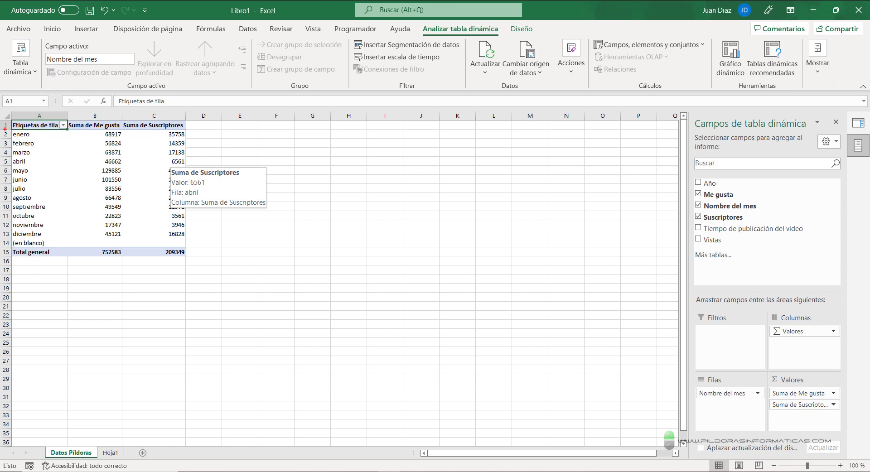
drag(7, 128, 37, 140)
mouse_move(93, 128)
mouse_down()
mouse_move(128, 140)
mouse_move(187, 140)
mouse_up()
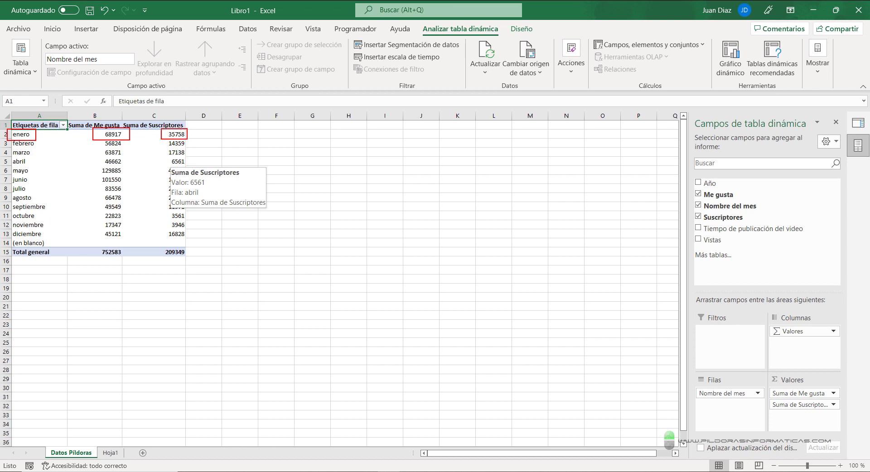
key(Escape)
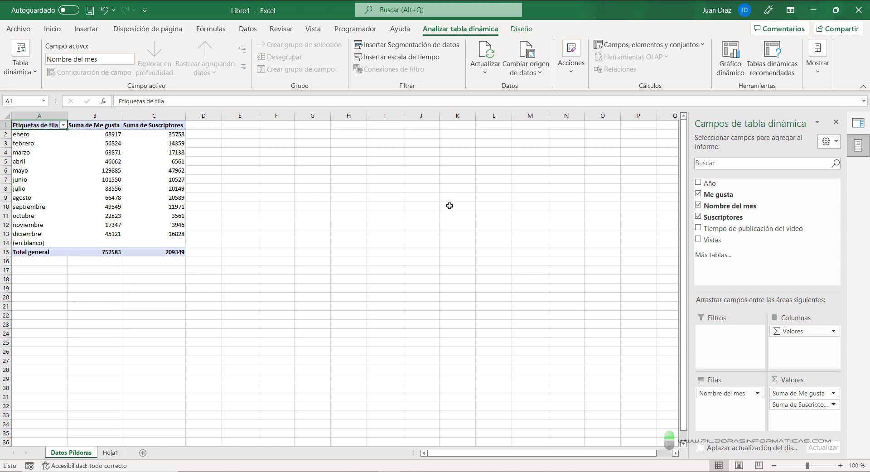
Add an Año slicer beside the pivot table, try 1970, then clear its filter.
right_click(718, 184)
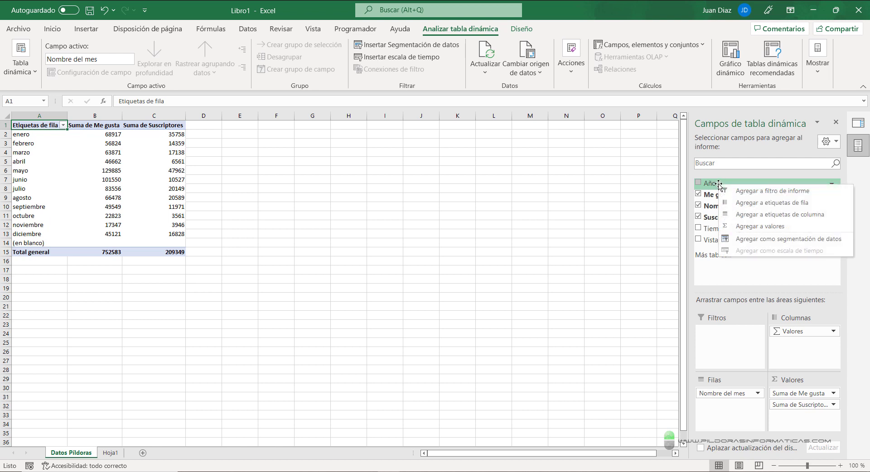
click(758, 240)
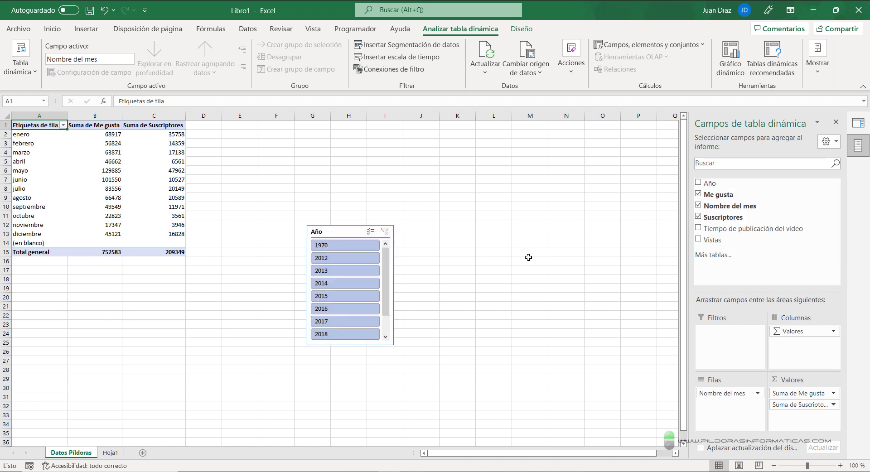
drag(300, 216, 404, 375)
scroll(387, 272, down, 2)
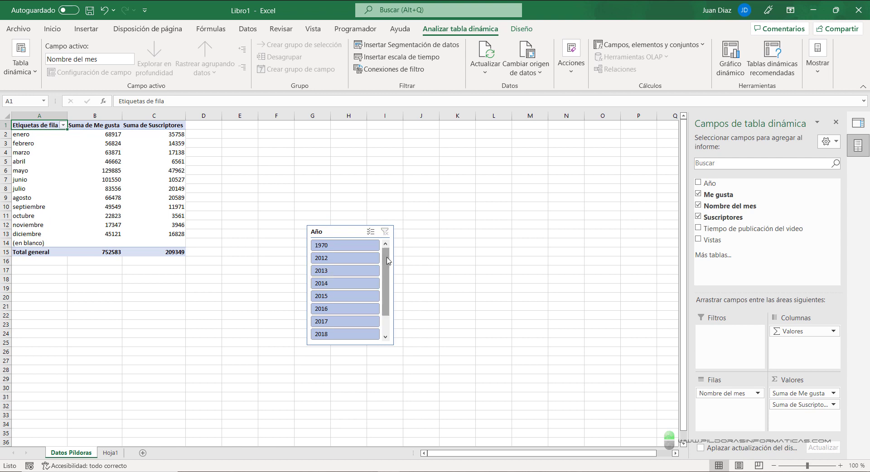
scroll(387, 263, up, 2)
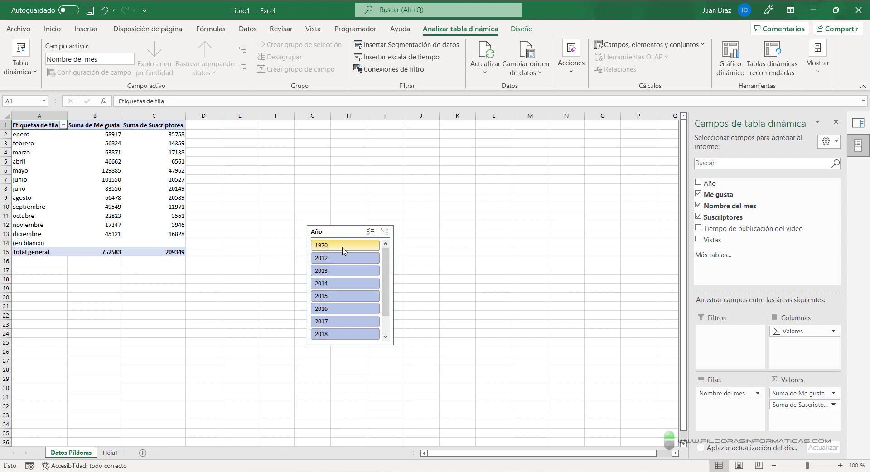
click(359, 247)
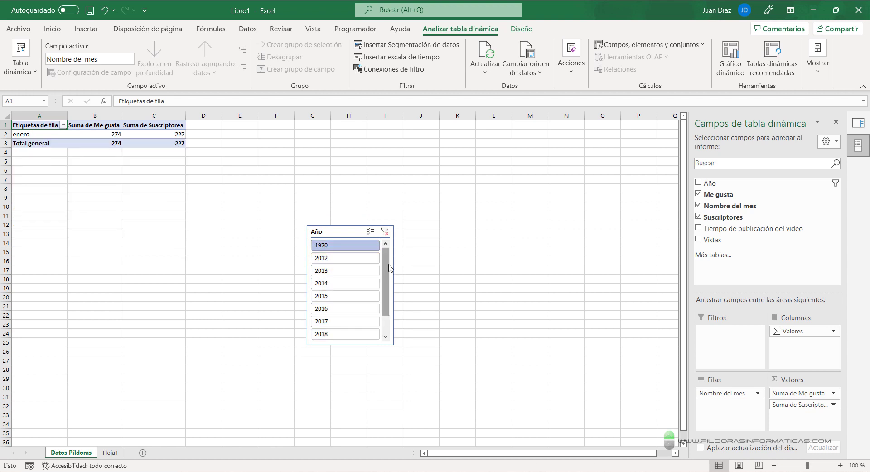
click(385, 232)
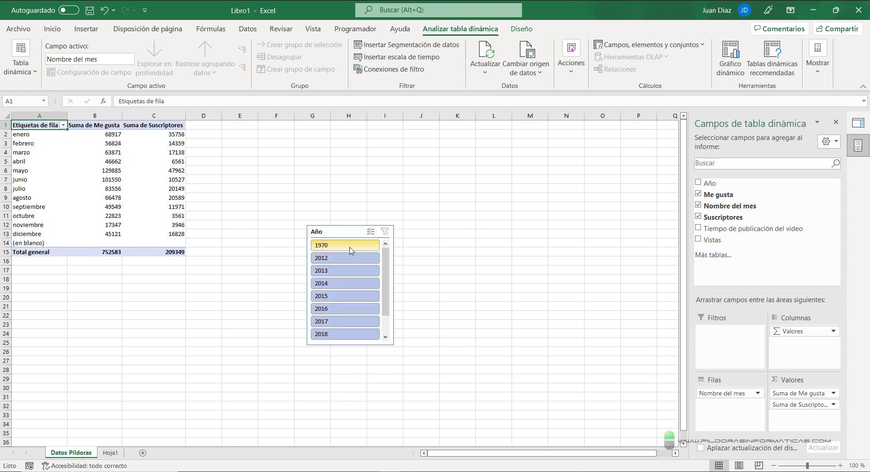
Filter the pivot table to 2018 in the Año slicer, totalling 30065 Me gusta.
click(333, 251)
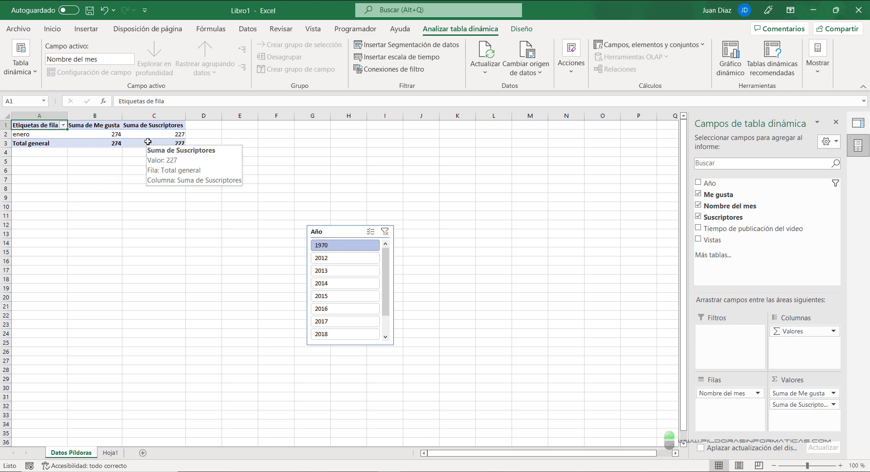
click(384, 231)
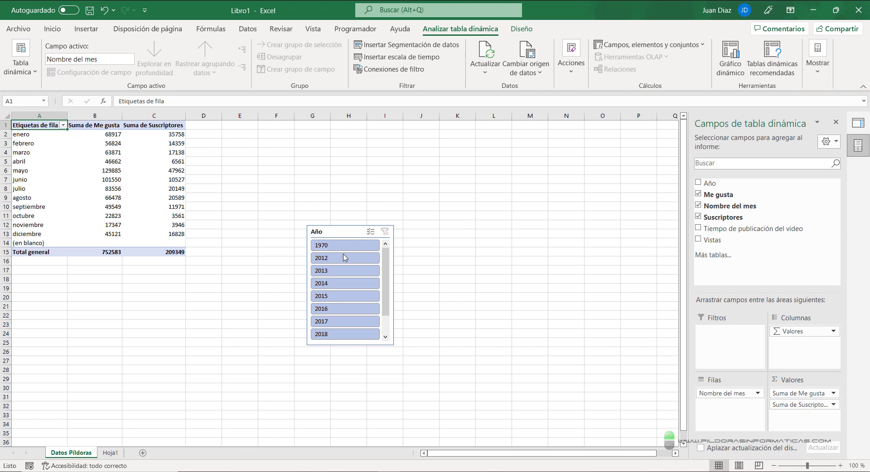
click(371, 232)
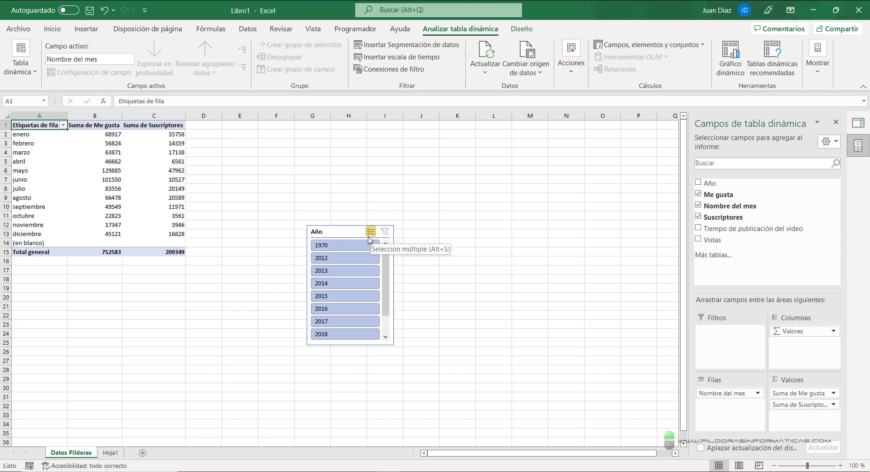
click(353, 247)
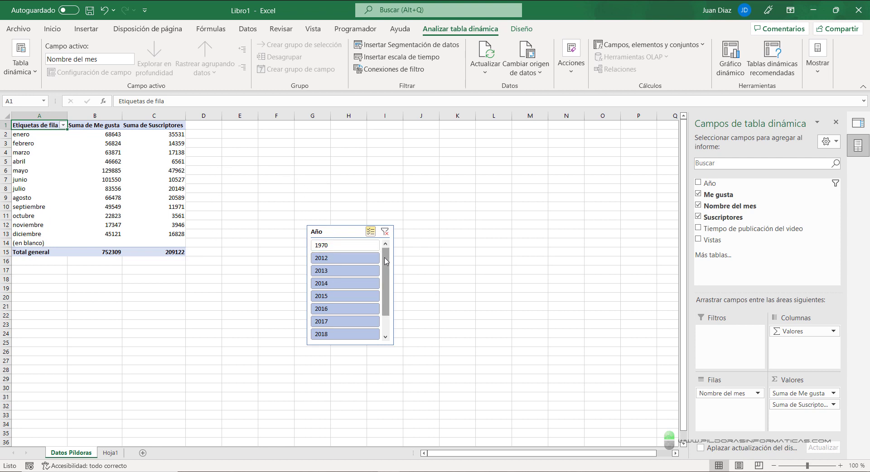
drag(386, 264, 391, 301)
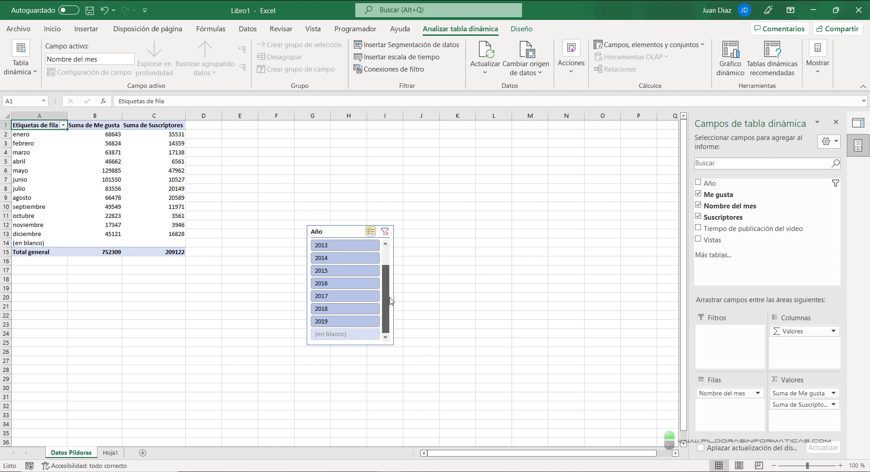
click(346, 322)
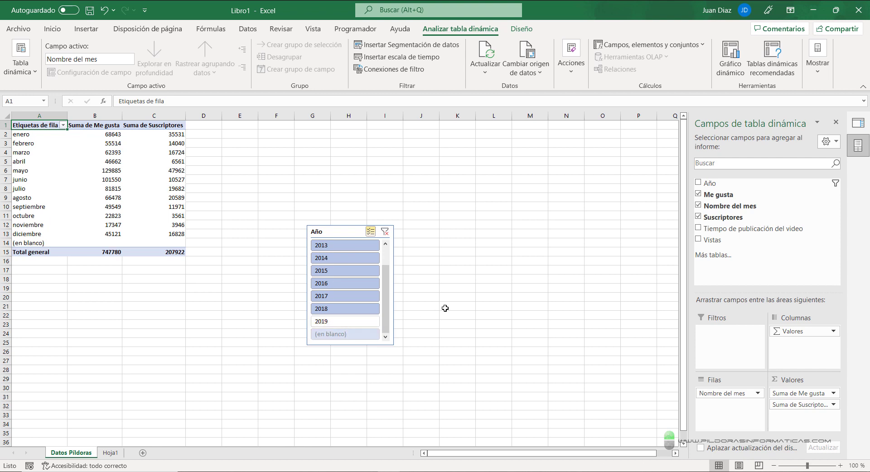
click(371, 322)
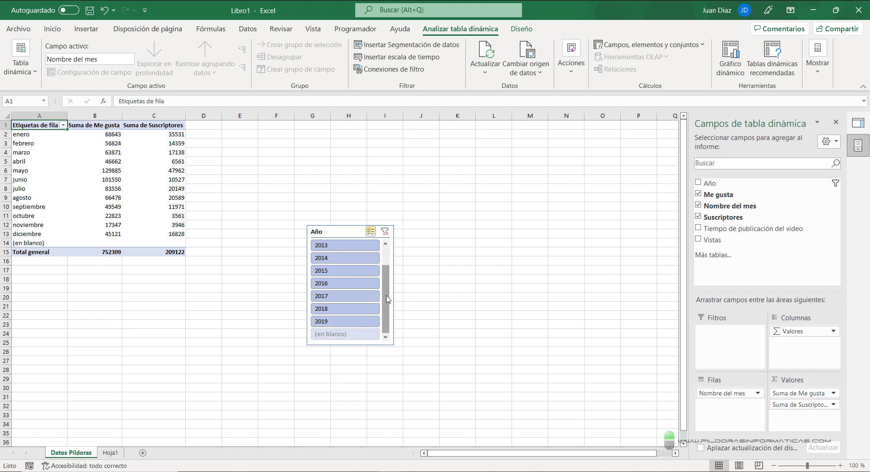
drag(388, 299, 388, 280)
click(363, 245)
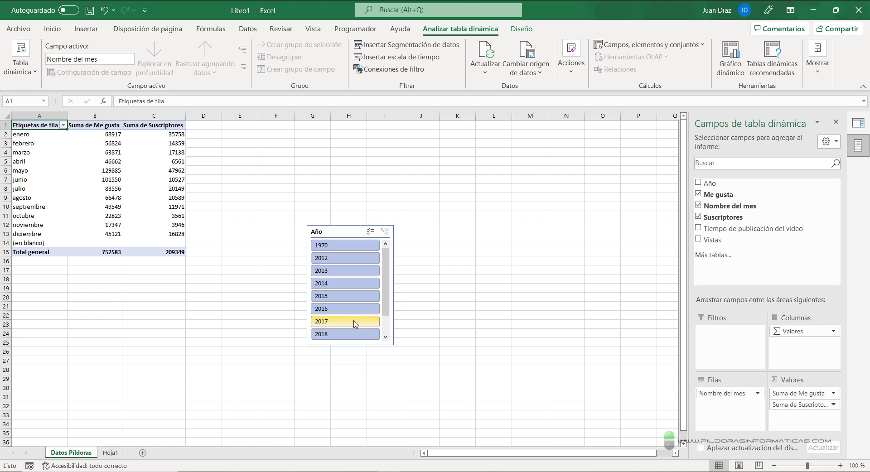
click(353, 334)
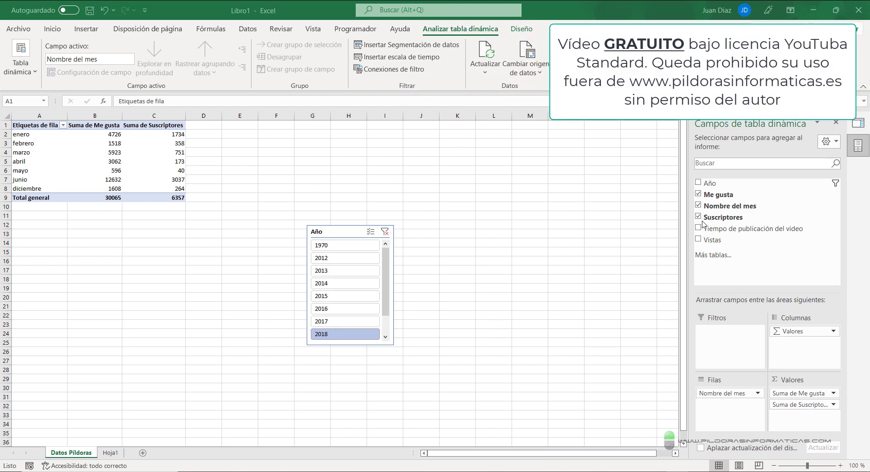
Open the Obtener datos menu on the Datos tab.
click(248, 30)
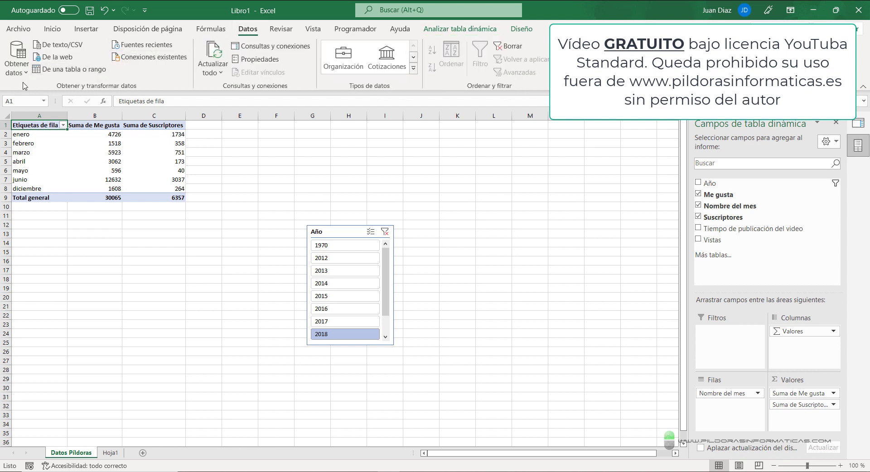
click(18, 71)
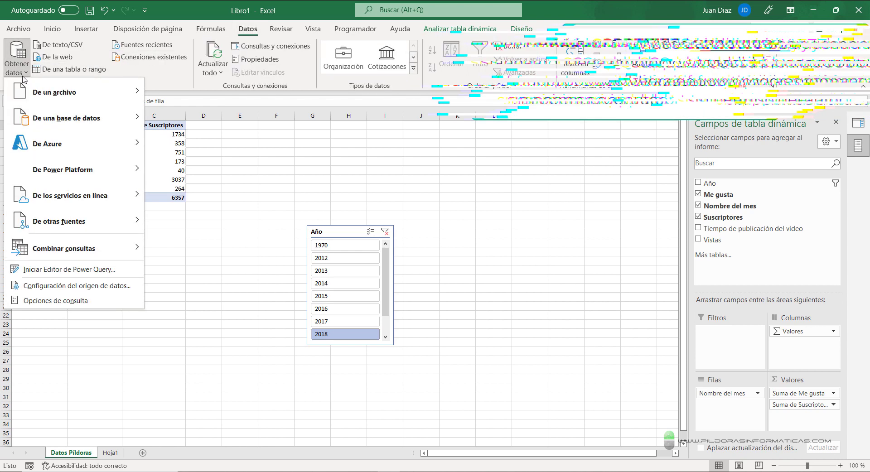
In Power Query, add a Trimestre (quarter of year) column to the Datos Píldoras query from the publication date.
click(42, 270)
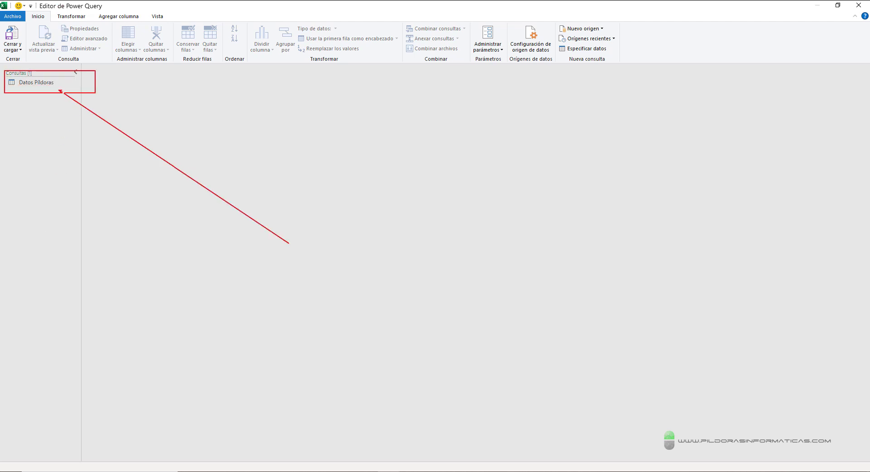
double_click(40, 83)
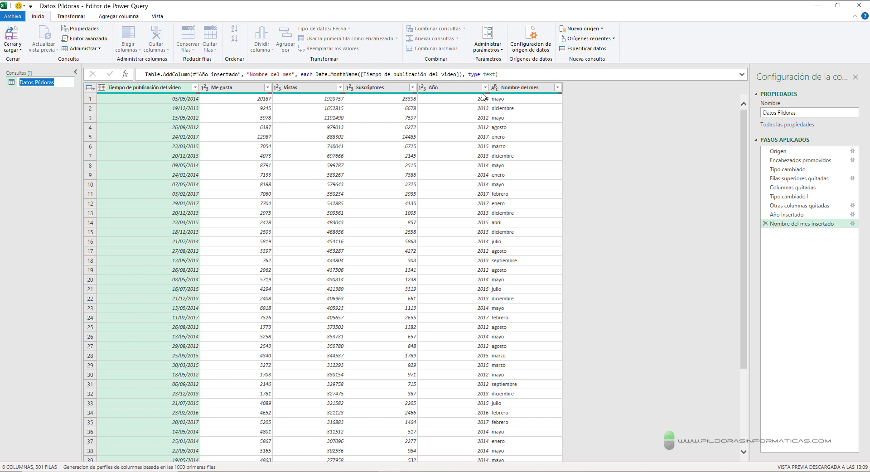
click(634, 160)
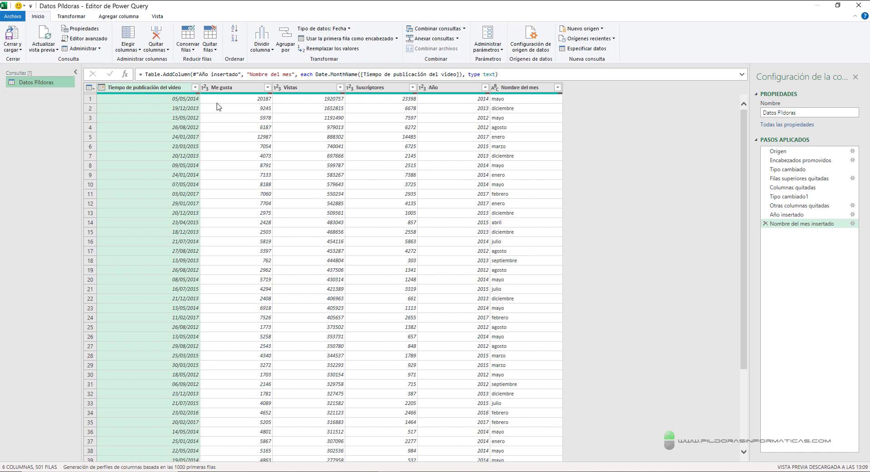
click(105, 18)
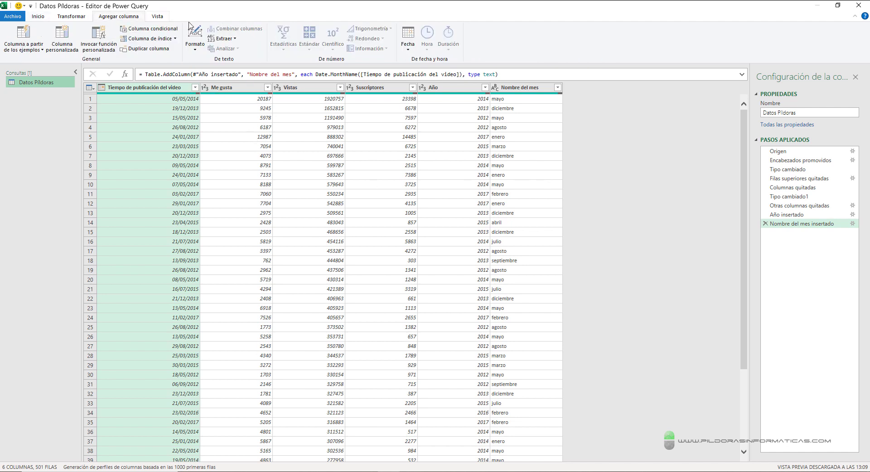
click(408, 41)
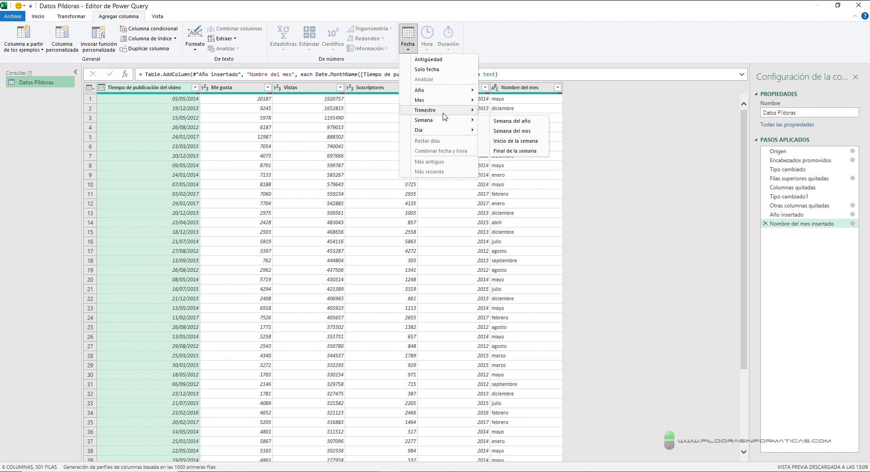
mouse_move(428, 110)
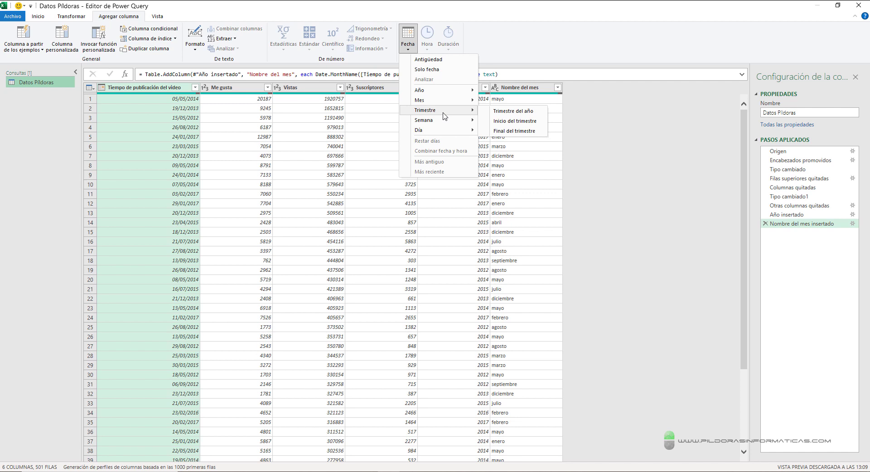
click(508, 111)
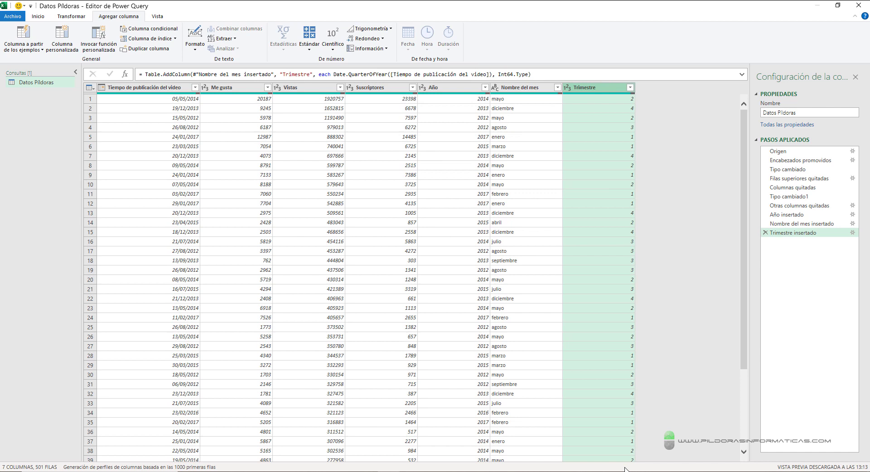
click(860, 8)
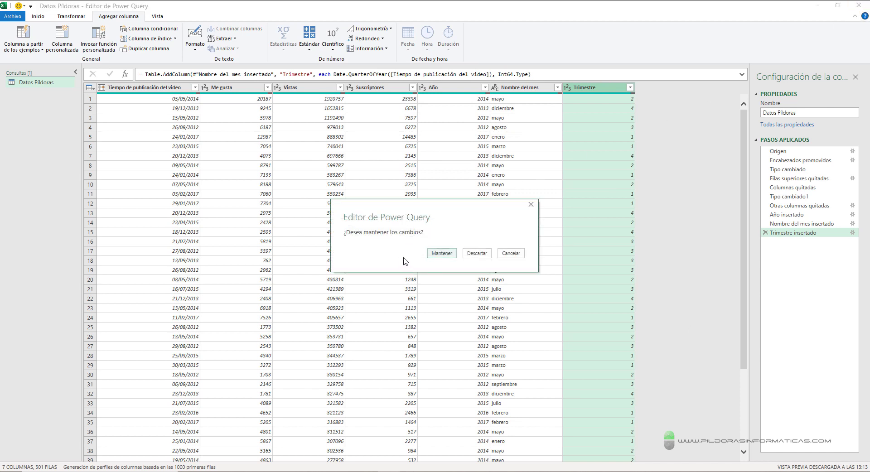
Keep the query changes, split the pivot by Trimestre columns, and move the Año slicer beside the table.
click(438, 255)
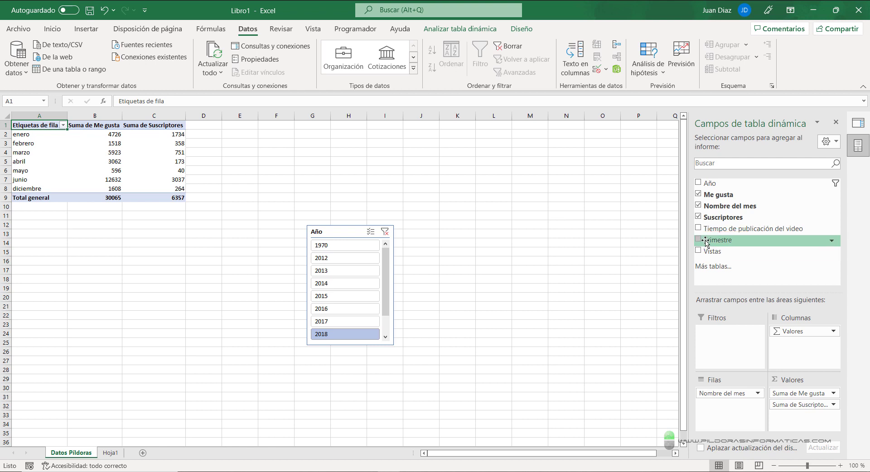
drag(706, 242, 790, 347)
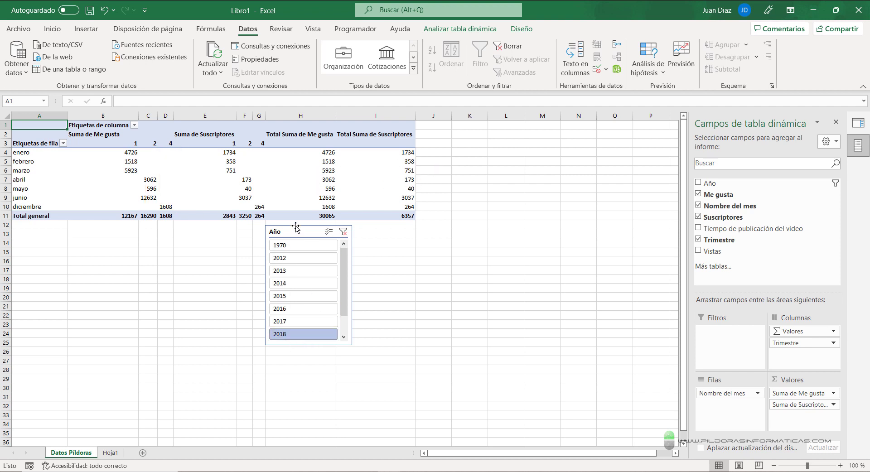
drag(295, 227, 476, 201)
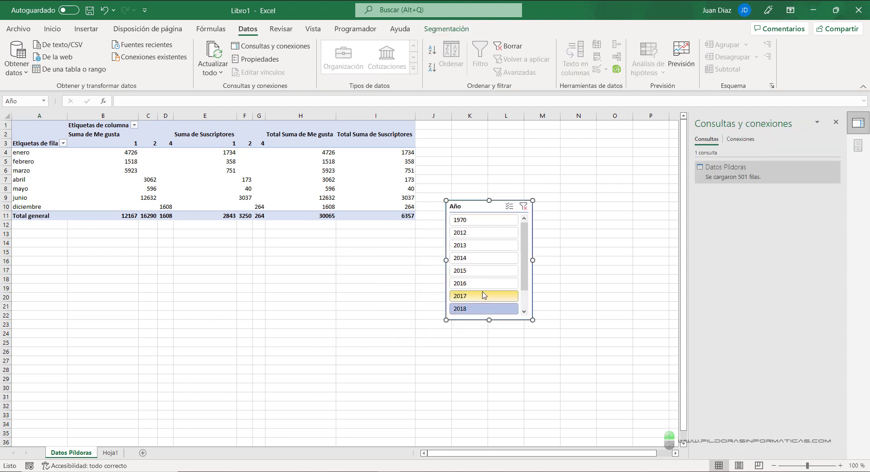
Clear the Año slicer filter to show all years, park the slicer below columns L–M, and restore the field list.
click(523, 207)
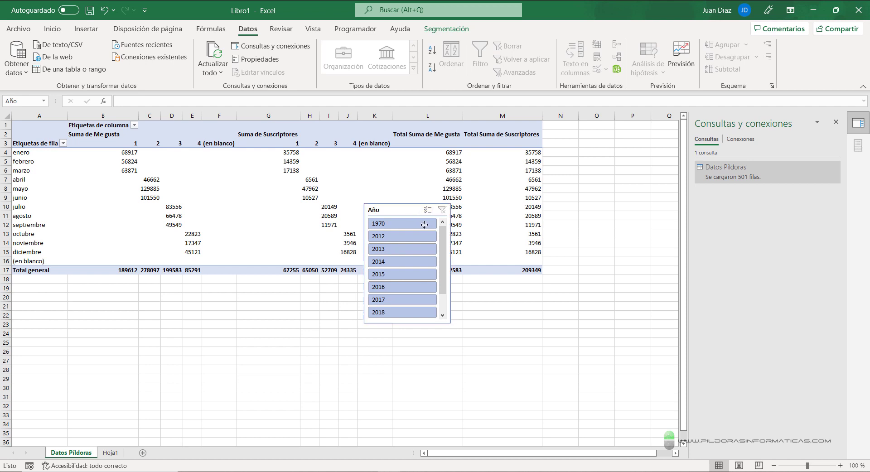
drag(424, 225, 515, 306)
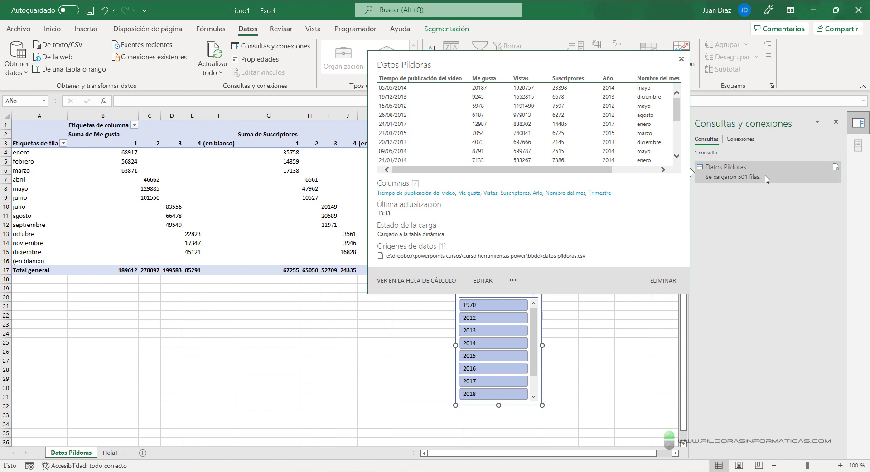
click(861, 149)
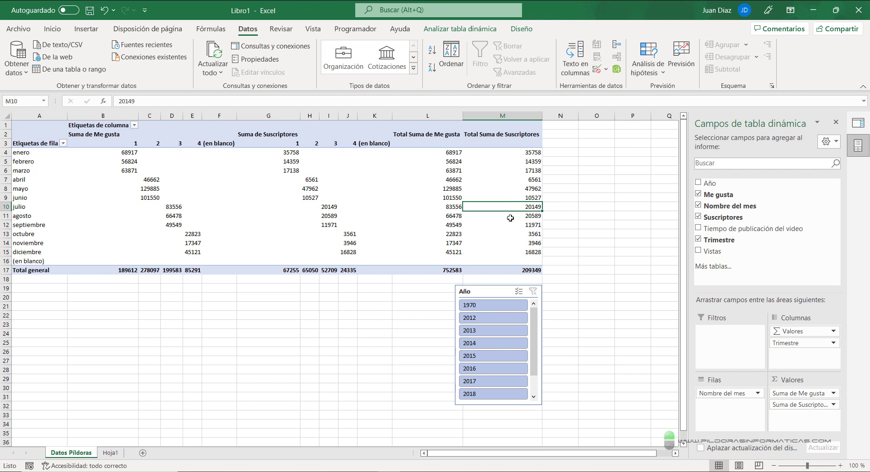
Annotate the subscriber totals, the PivotTable field list and the side-pane switch on screen.
drag(465, 192, 536, 224)
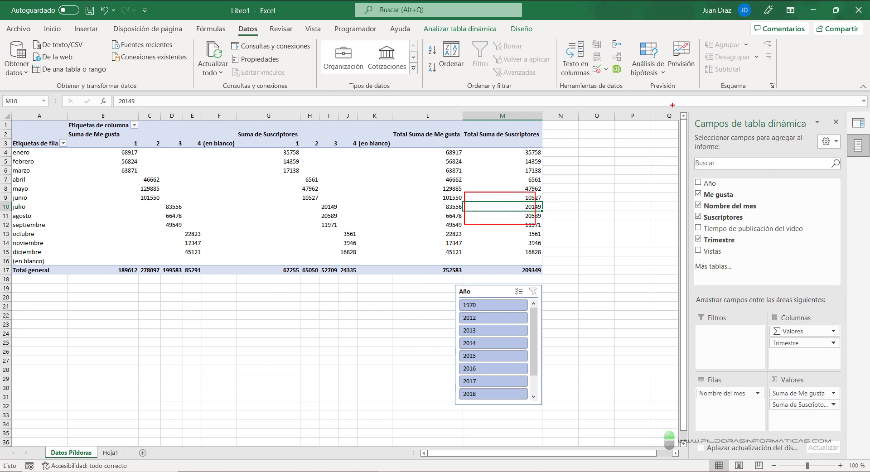
drag(672, 105, 865, 442)
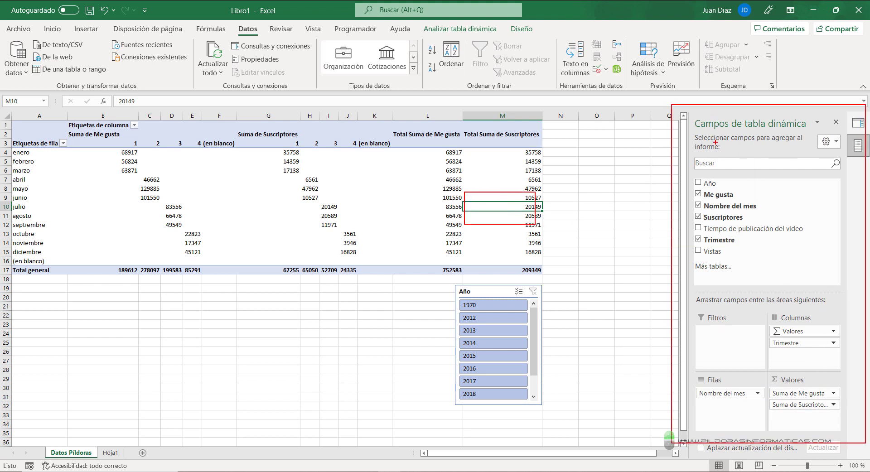
key(Escape)
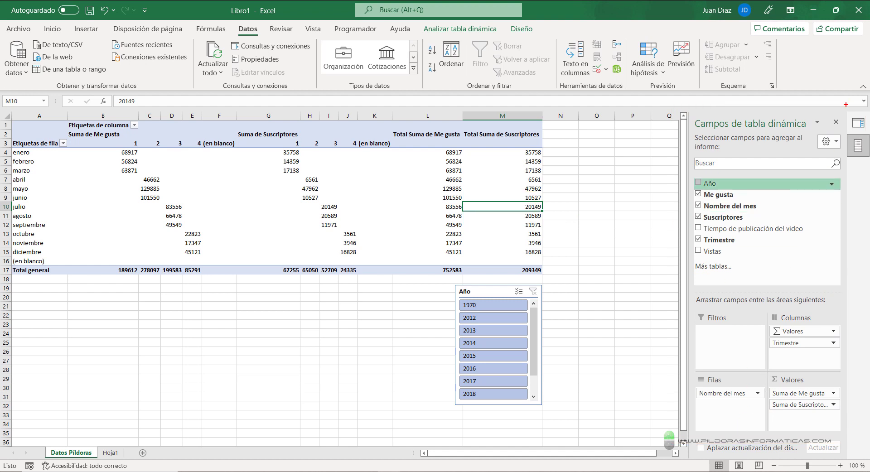
drag(846, 105, 868, 134)
drag(750, 258, 851, 127)
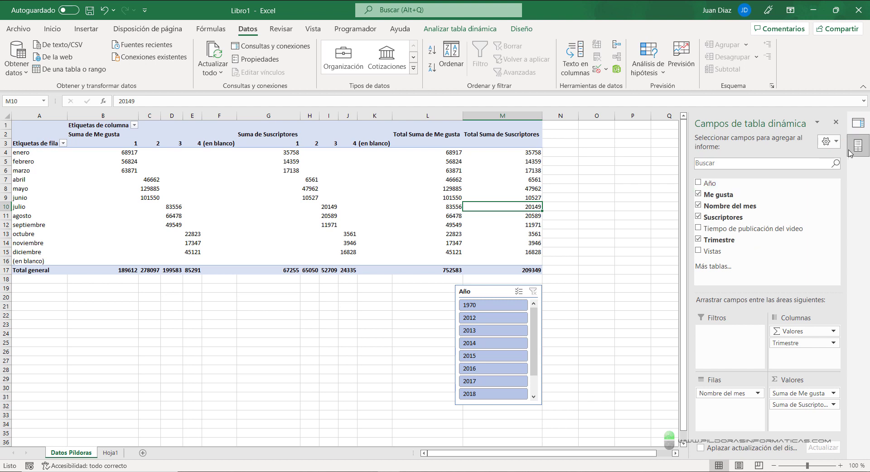
Open the Datos Píldoras query from Consultas y conexiones and view its source Datos Píldoras.csv in Notepad.
click(854, 125)
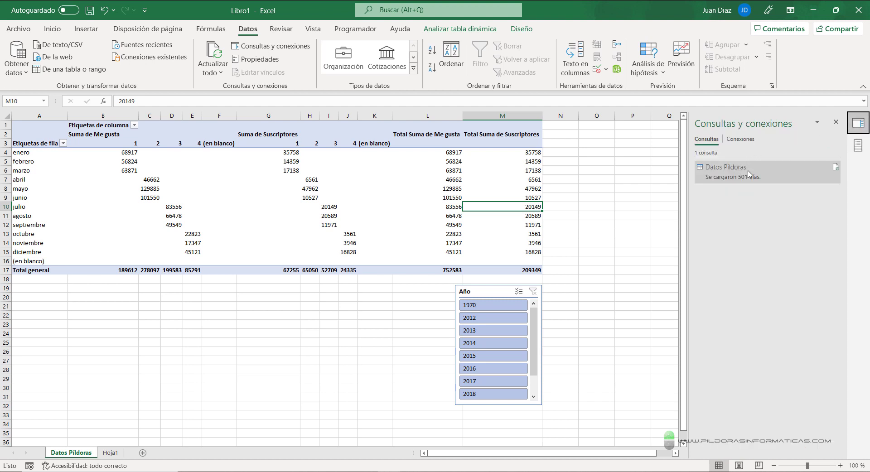
mouse_move(726, 171)
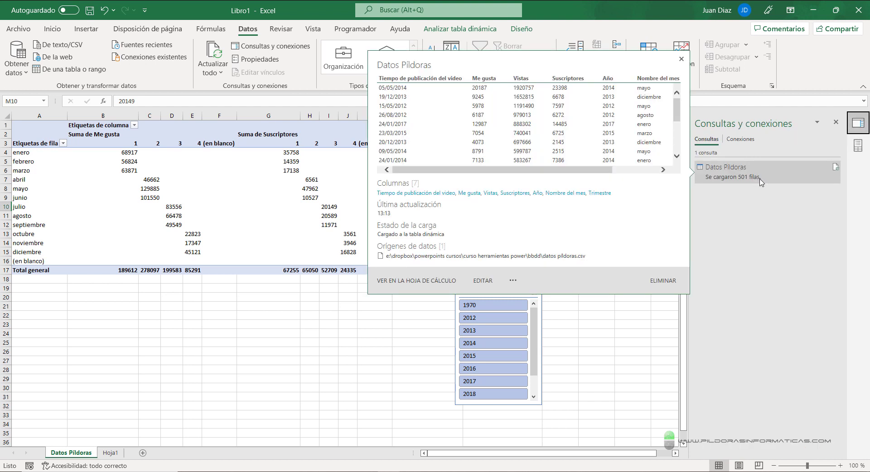
click(755, 178)
double_click(755, 179)
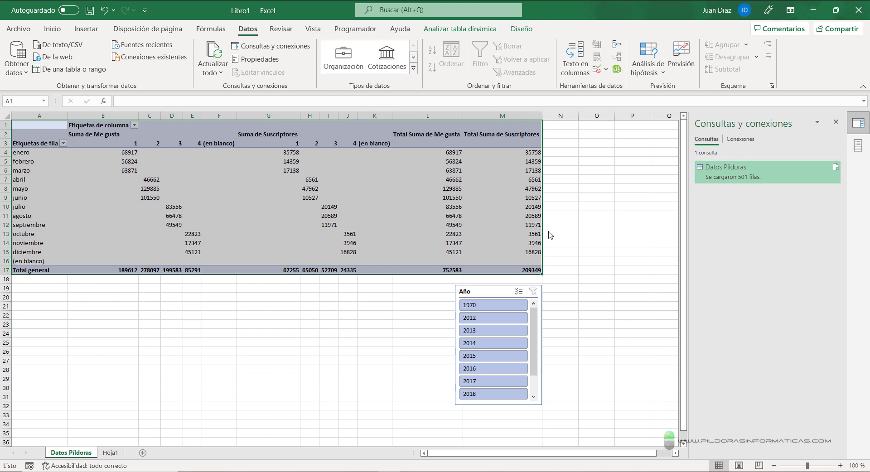
click(259, 465)
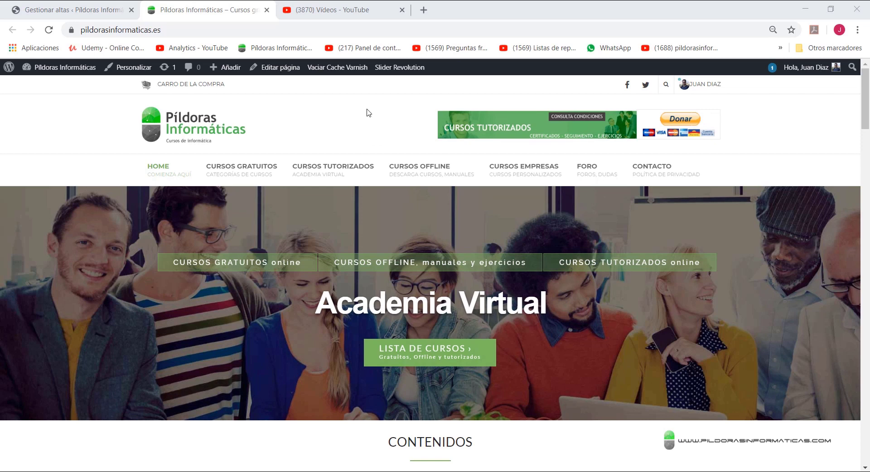
Mark the site address and the CURSOS GRATUITOS and CURSOS OFFLINE sections on the pildorasinformaticas.es page.
drag(76, 39, 162, 39)
drag(198, 149, 288, 196)
drag(381, 150, 486, 189)
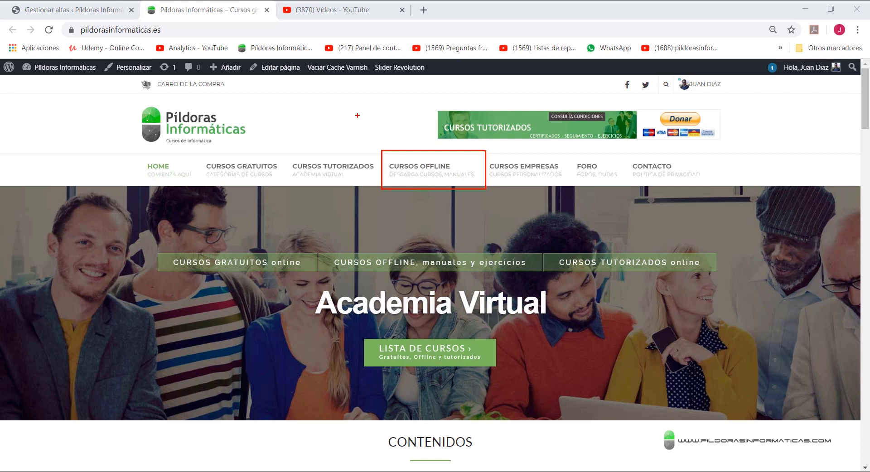
key(e)
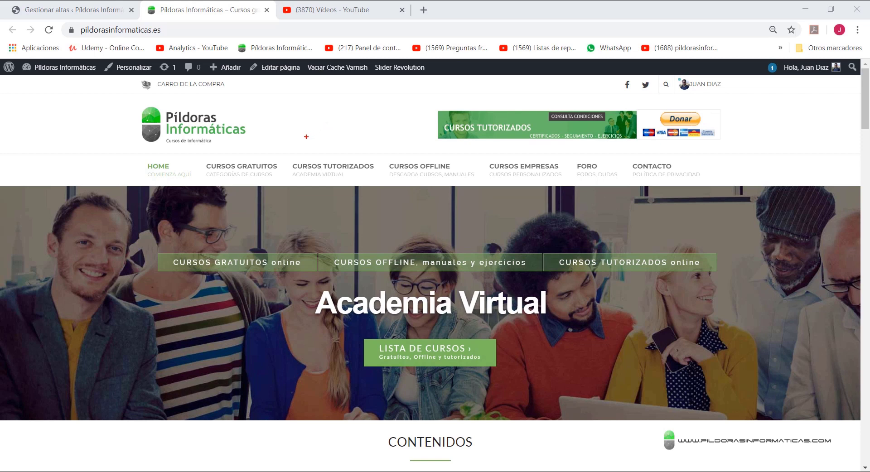
Highlight CURSOS TUTORIZADOS with a box and two arrows, then clear the annotations.
mouse_move(284, 147)
mouse_down()
mouse_move(379, 185)
mouse_move(383, 197)
mouse_up()
drag(294, 143, 274, 113)
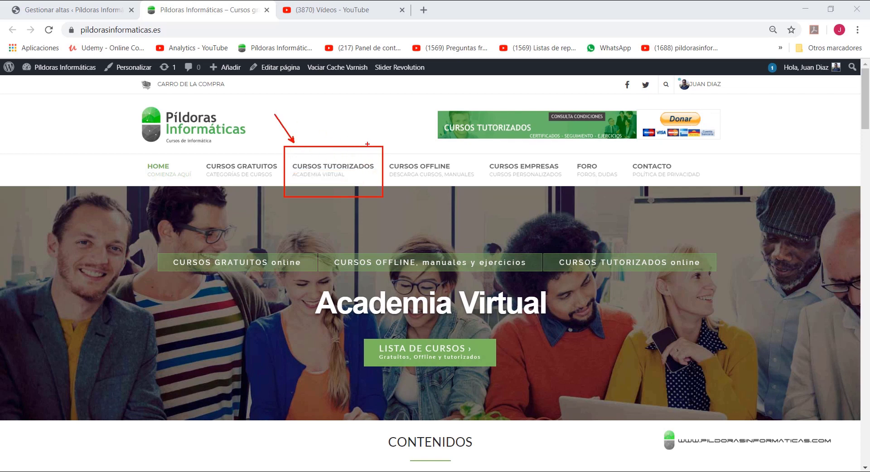
drag(367, 144, 380, 120)
key(Escape)
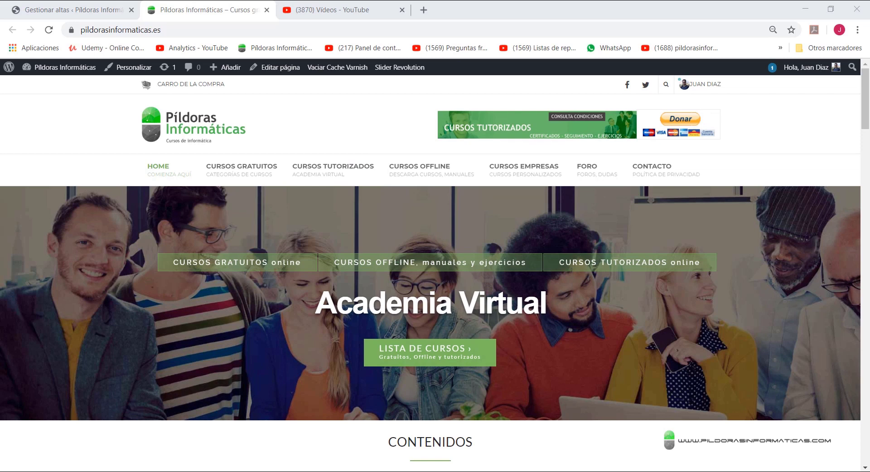